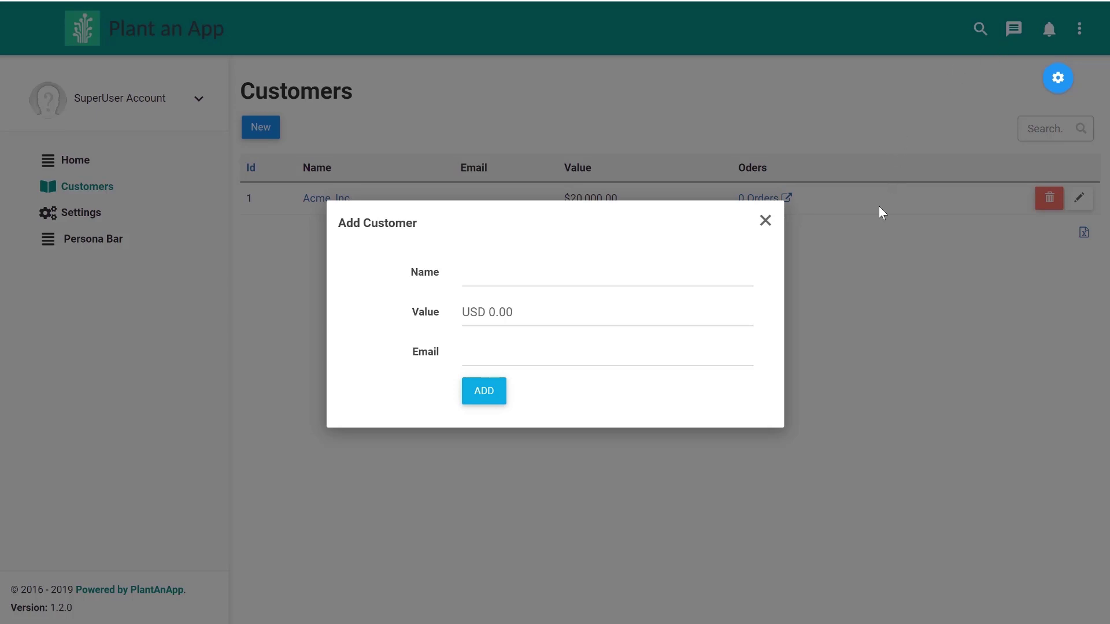
# Close the Add Customer form and go to app3's Settings, Getting Started page
pyautogui.click(766, 222)
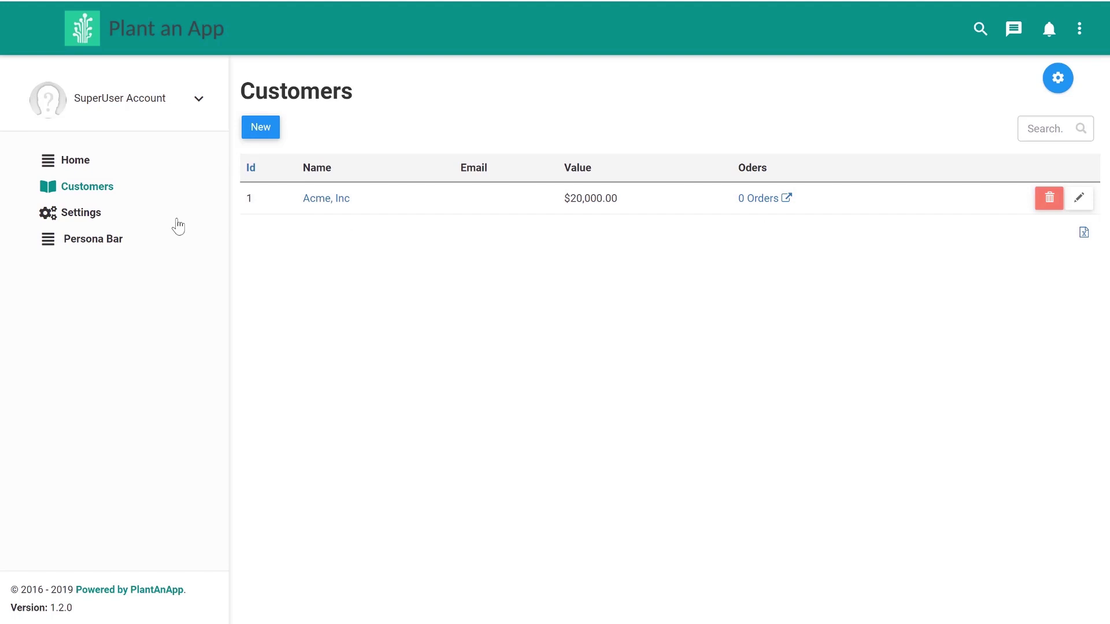
pyautogui.click(177, 222)
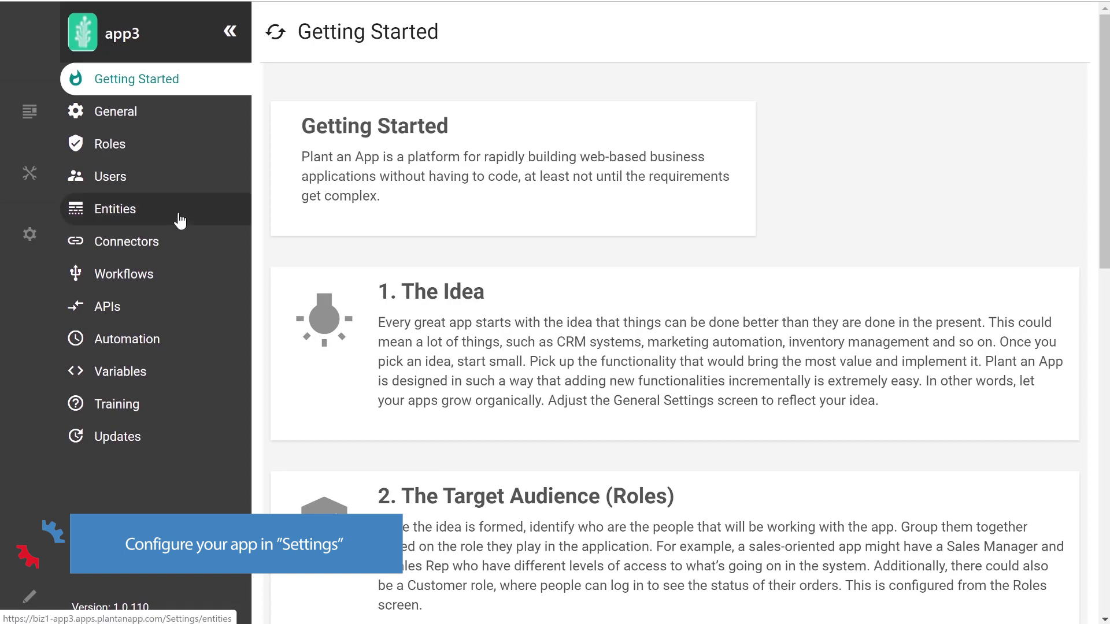
# Open Entities and start editing the Customers entity from the Customers–Oders diagram
pyautogui.click(180, 220)
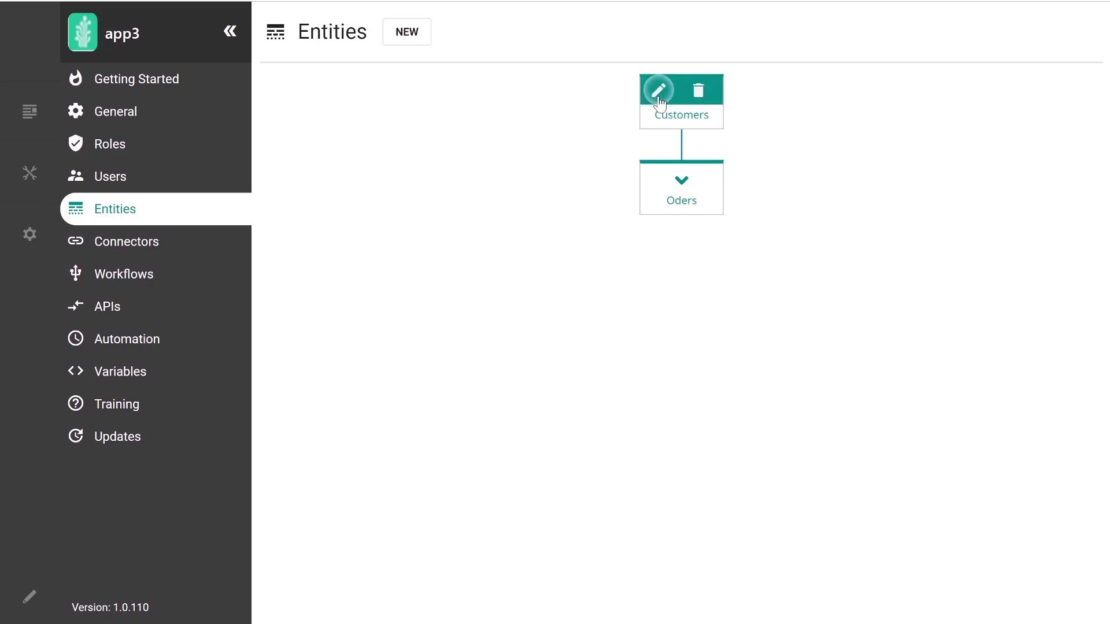
pyautogui.click(660, 97)
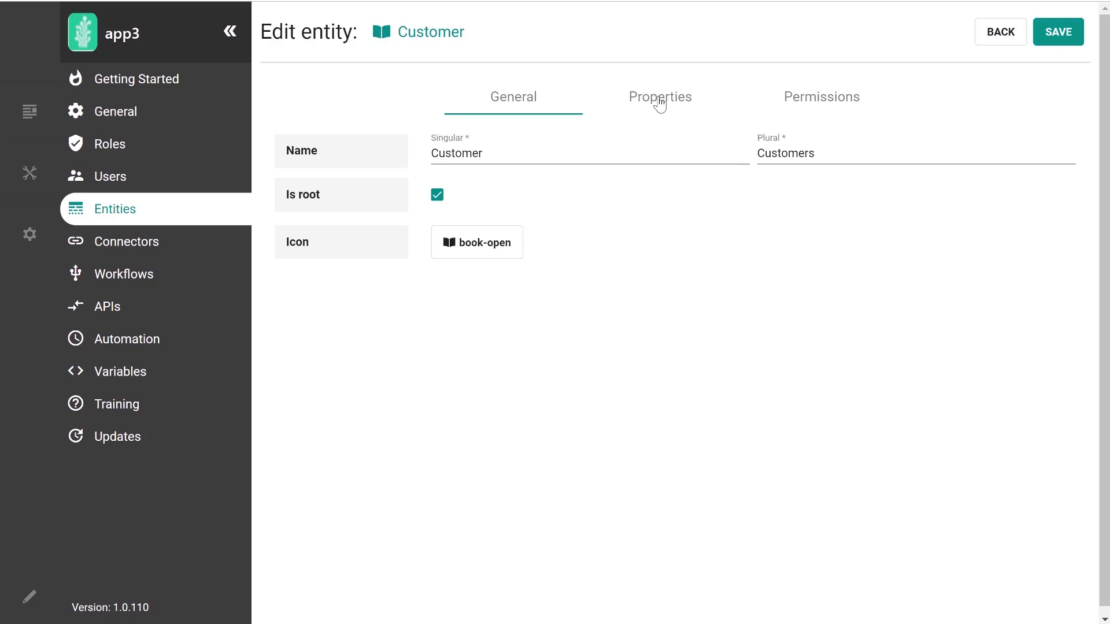
# Rename the Customer custom property 'Oders' to 'Orders' by inserting the missing 'r'
pyautogui.click(660, 103)
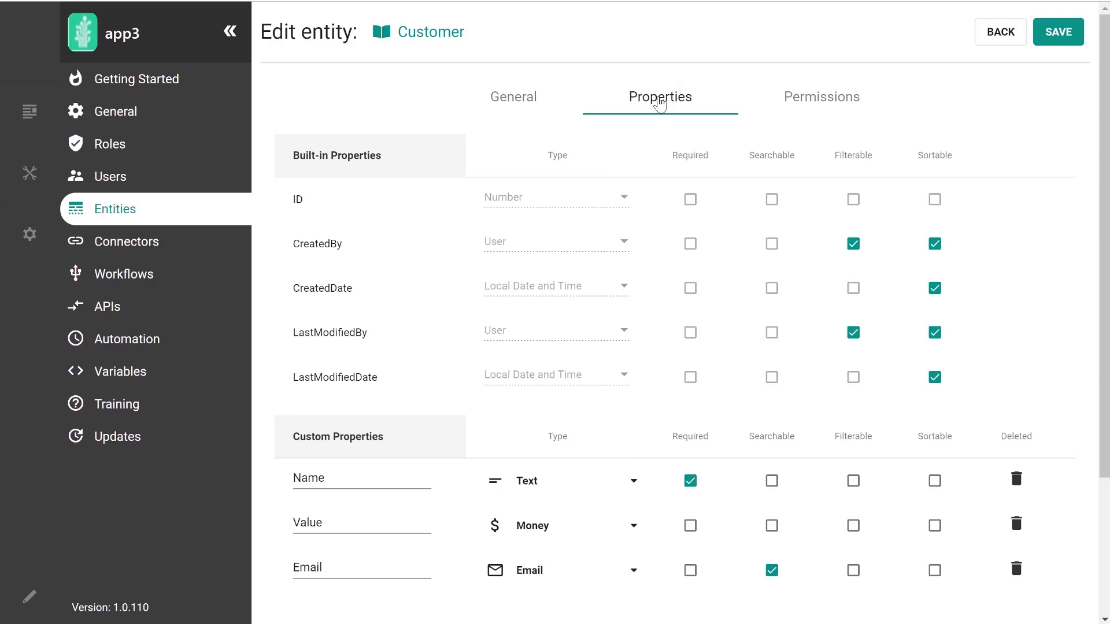
pyautogui.scroll(-2, 765, 297)
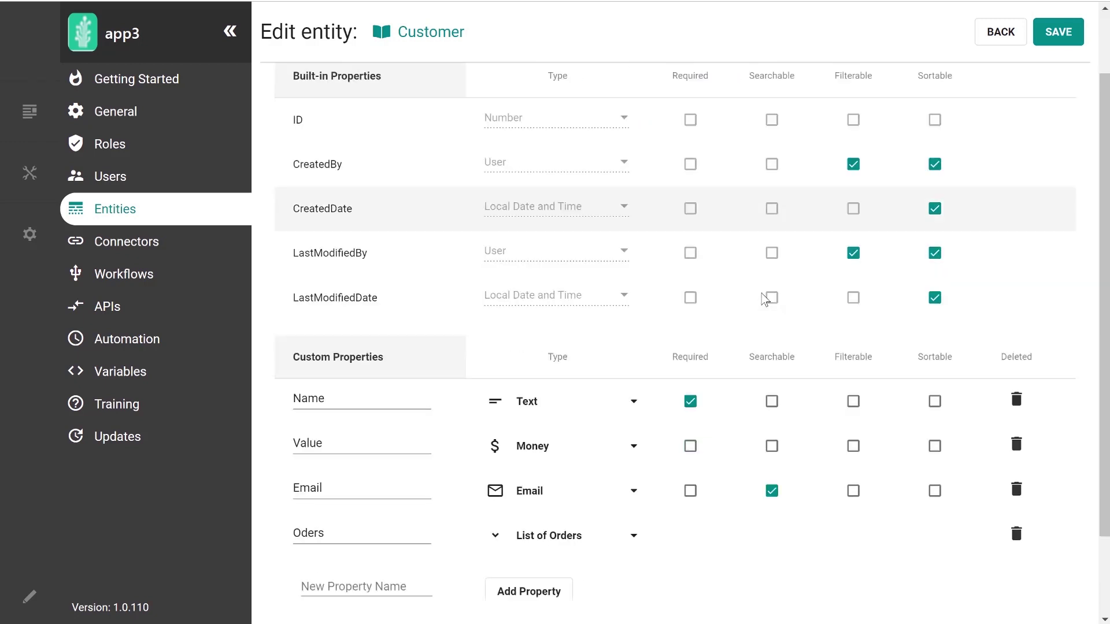
pyautogui.scroll(-2, 765, 298)
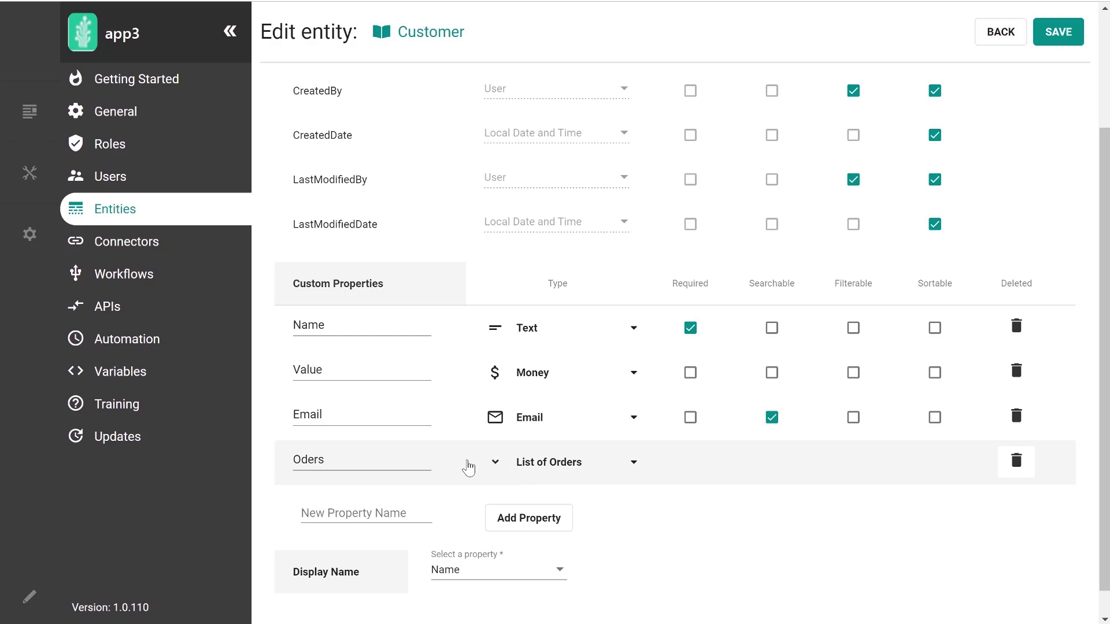
pyautogui.write('r')
# Keep List of Orders as the Orders property type and save the Customer entity, confirming the override
pyautogui.click(588, 466)
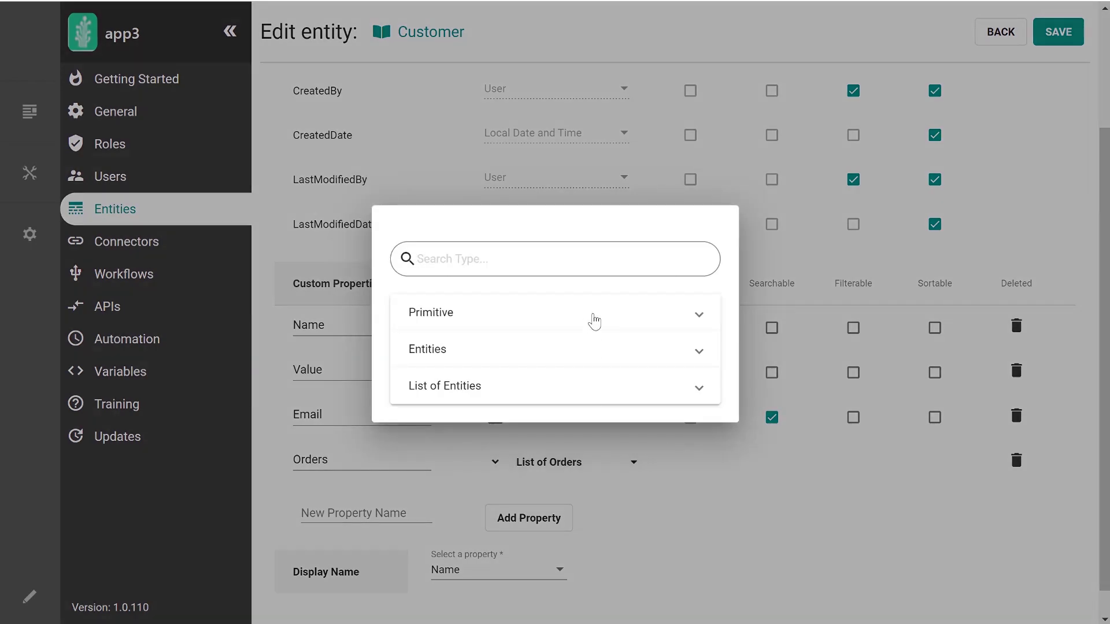
pyautogui.click(591, 325)
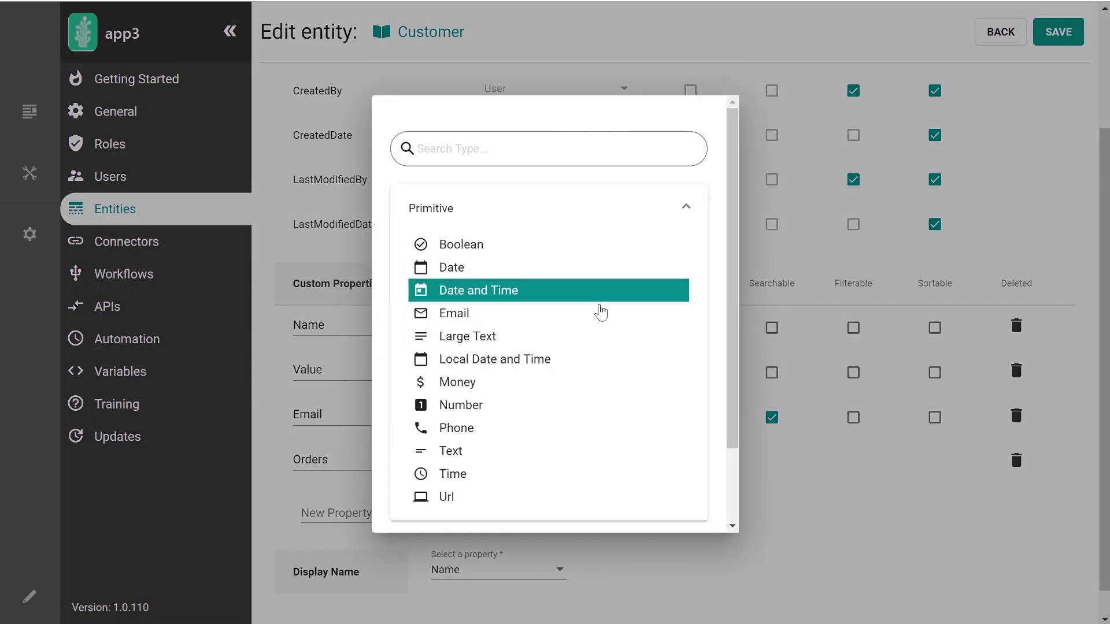
pyautogui.scroll(-2, 602, 315)
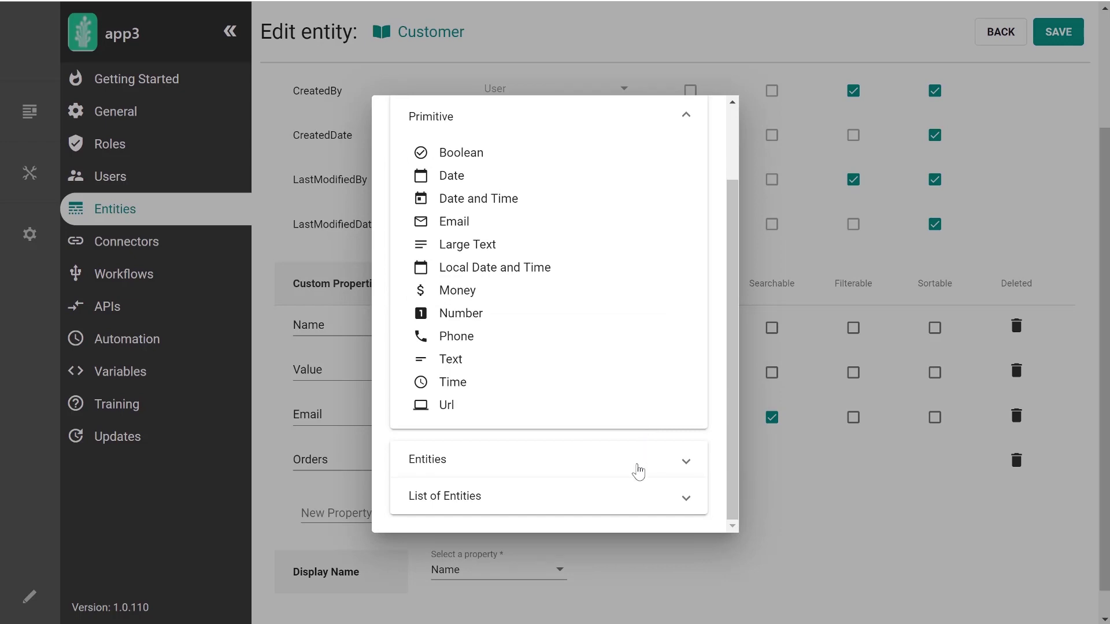
pyautogui.click(638, 472)
pyautogui.scroll(-3, 638, 469)
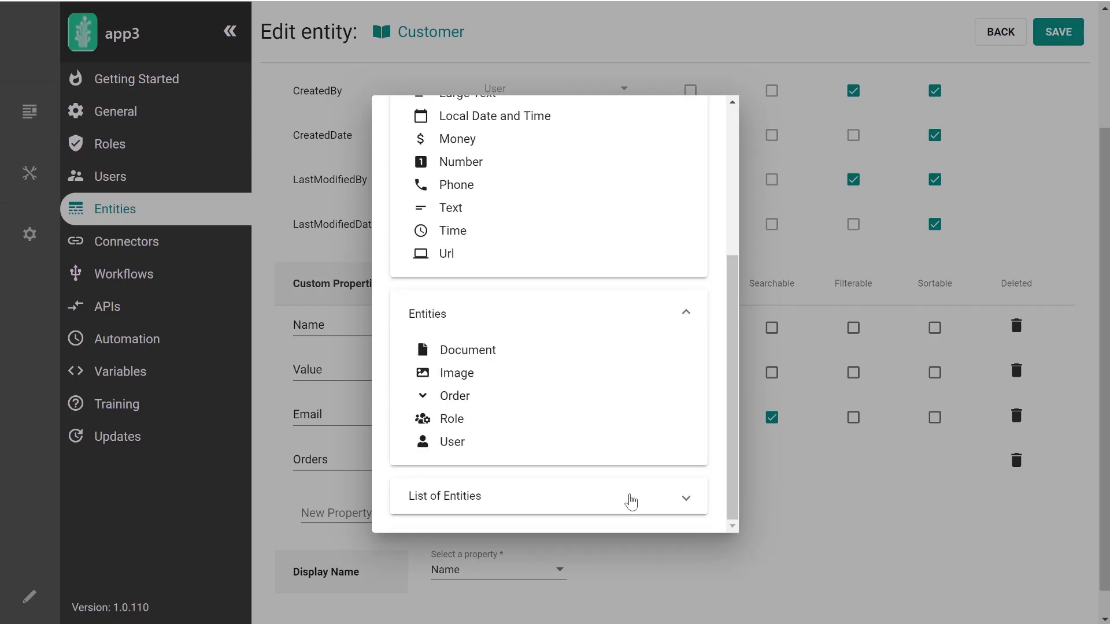
pyautogui.click(632, 500)
pyautogui.scroll(-3, 629, 499)
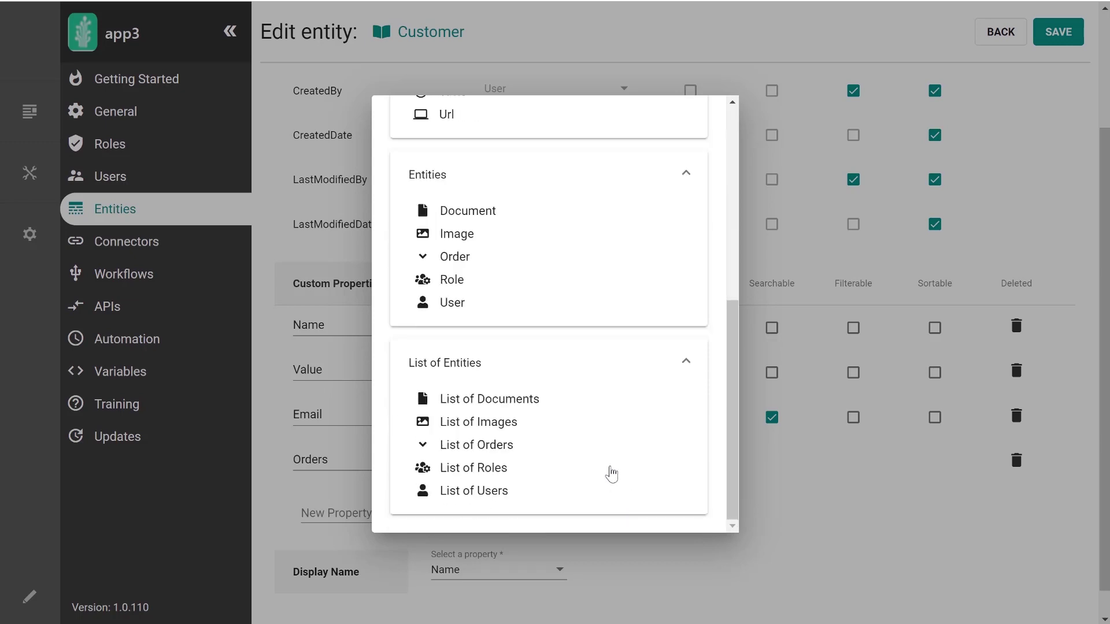
pyautogui.click(613, 453)
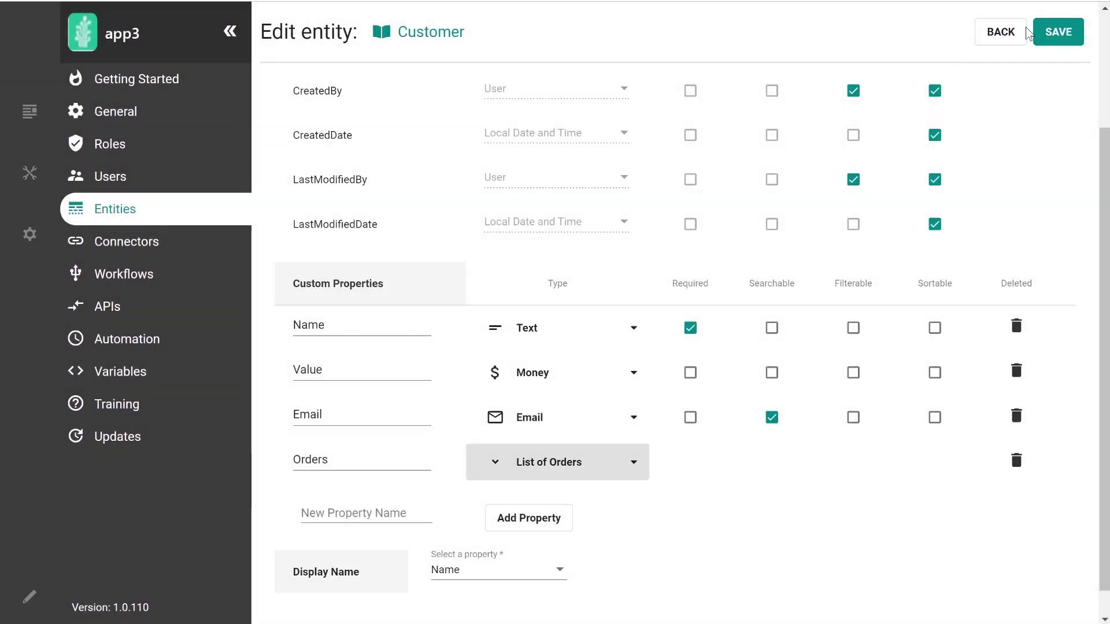
pyautogui.click(1058, 32)
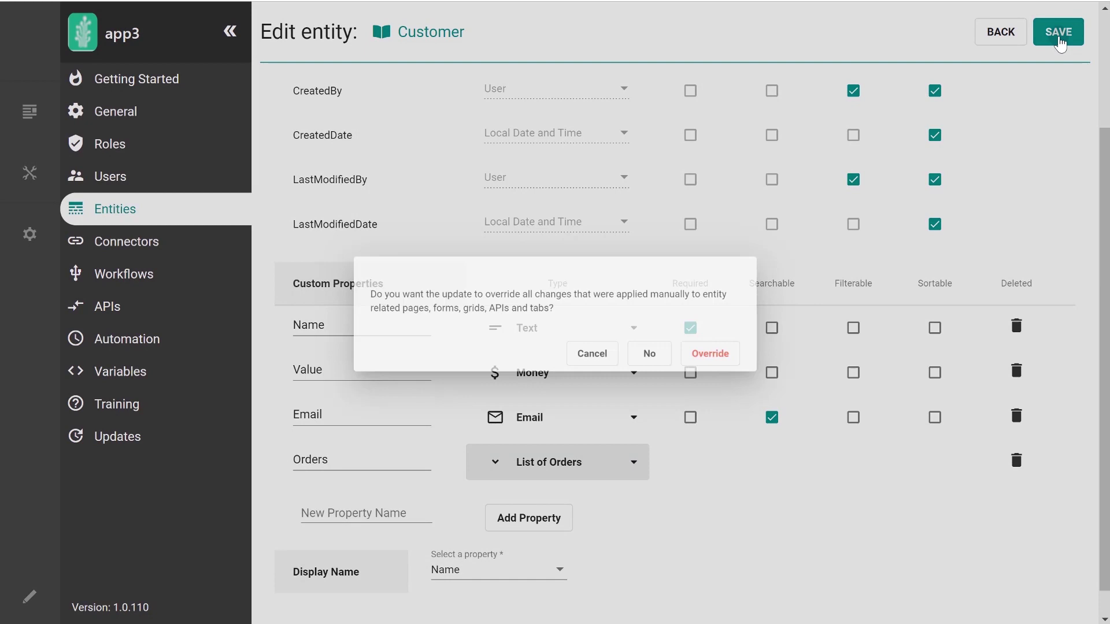
pyautogui.press('Return')
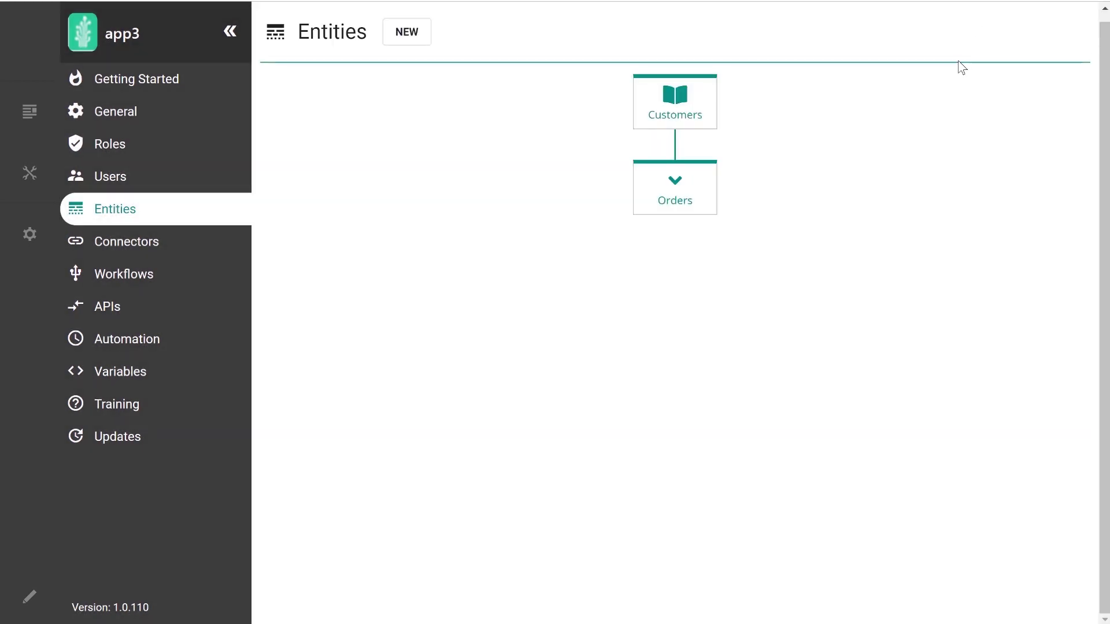
# Open APIs and expand the Contact endpoint to list its POST, GET, PUT and DELETE methods
pyautogui.click(189, 314)
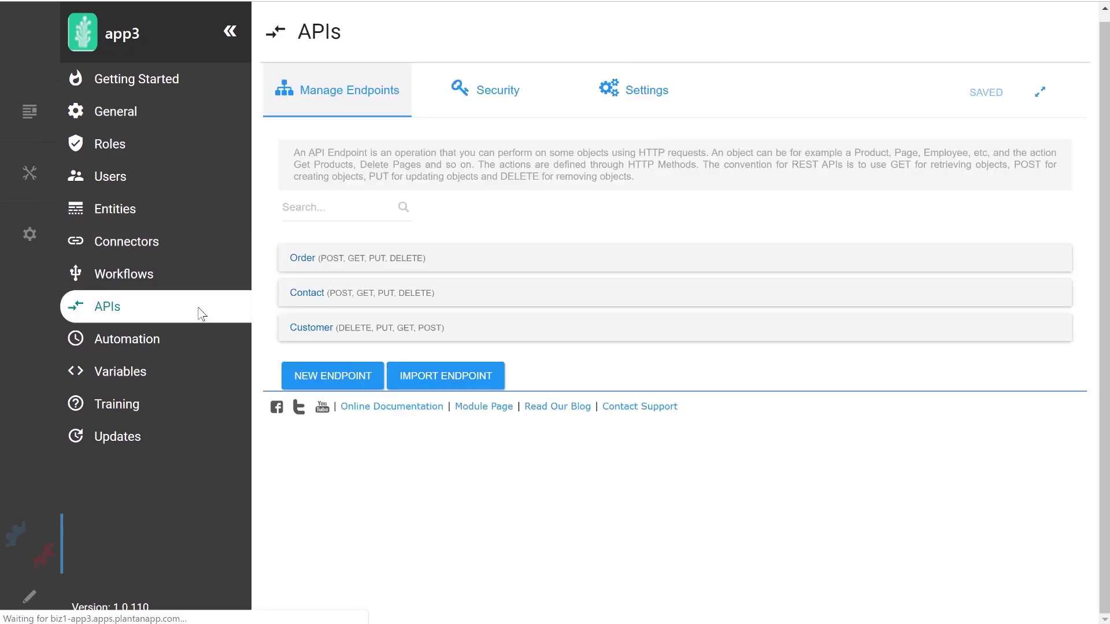
pyautogui.click(383, 295)
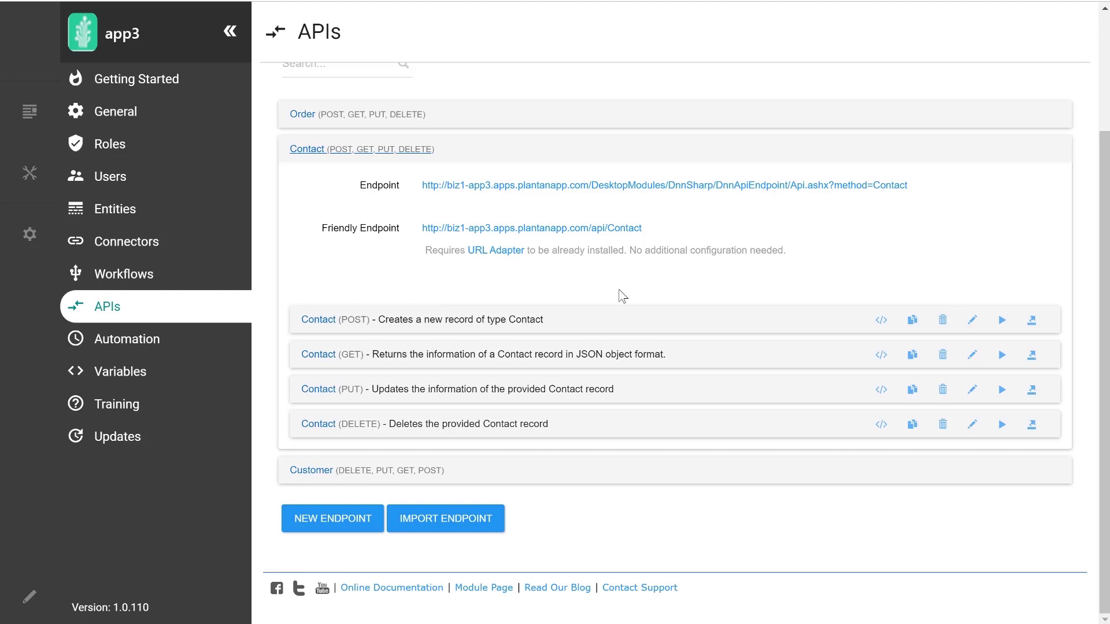
# Edit the Contact POST endpoint and expand its Create New Contact action settings
pyautogui.click(972, 322)
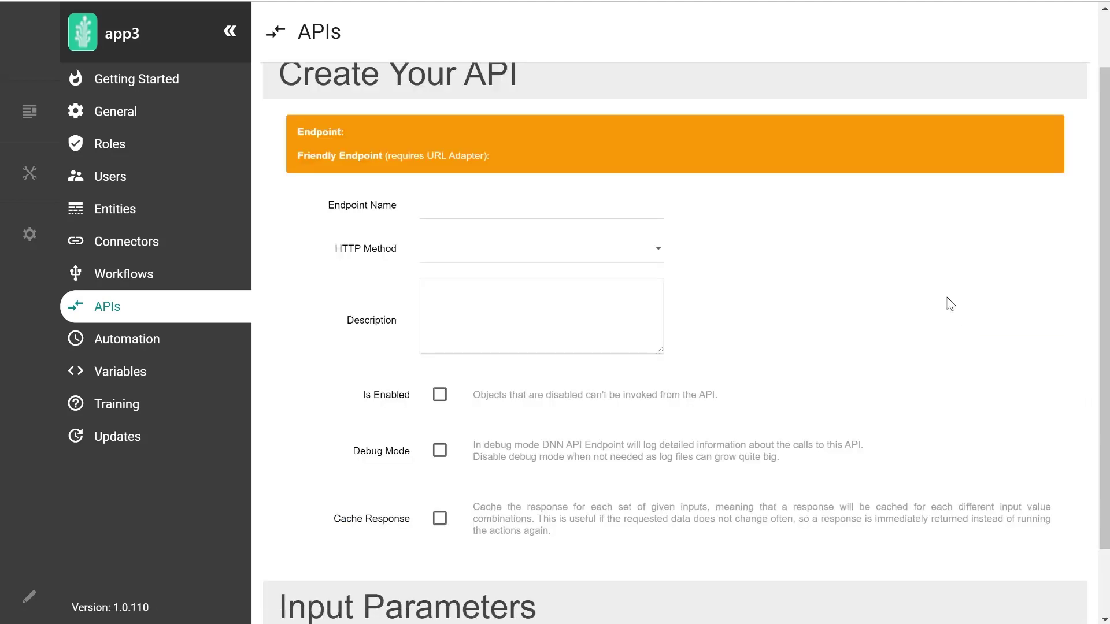
pyautogui.scroll(-2, 896, 267)
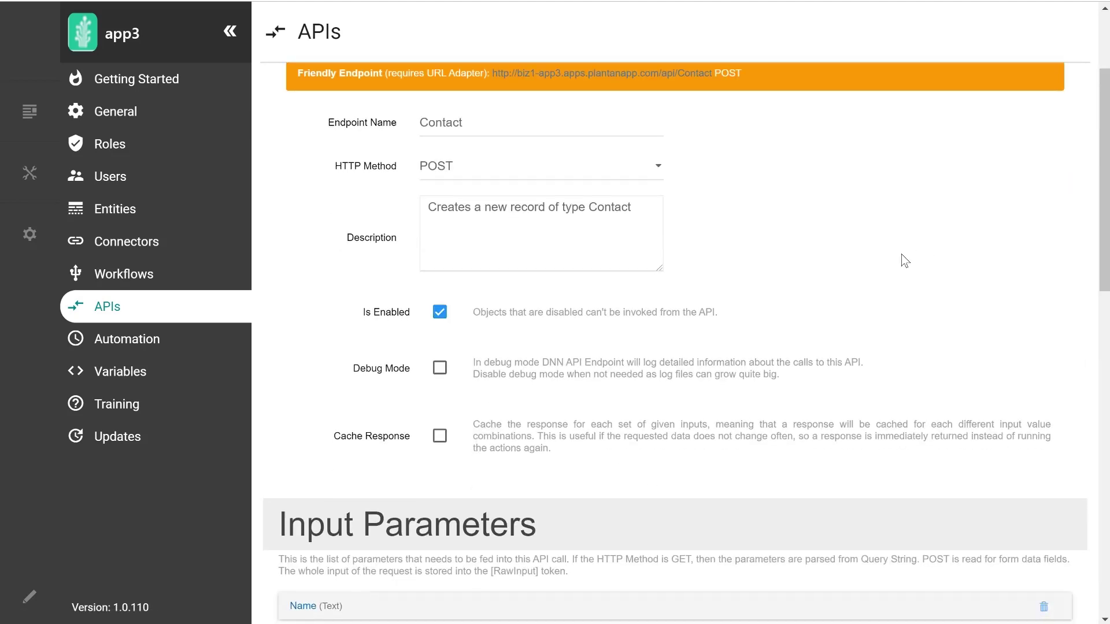
pyautogui.scroll(-6, 905, 261)
pyautogui.scroll(-4, 706, 265)
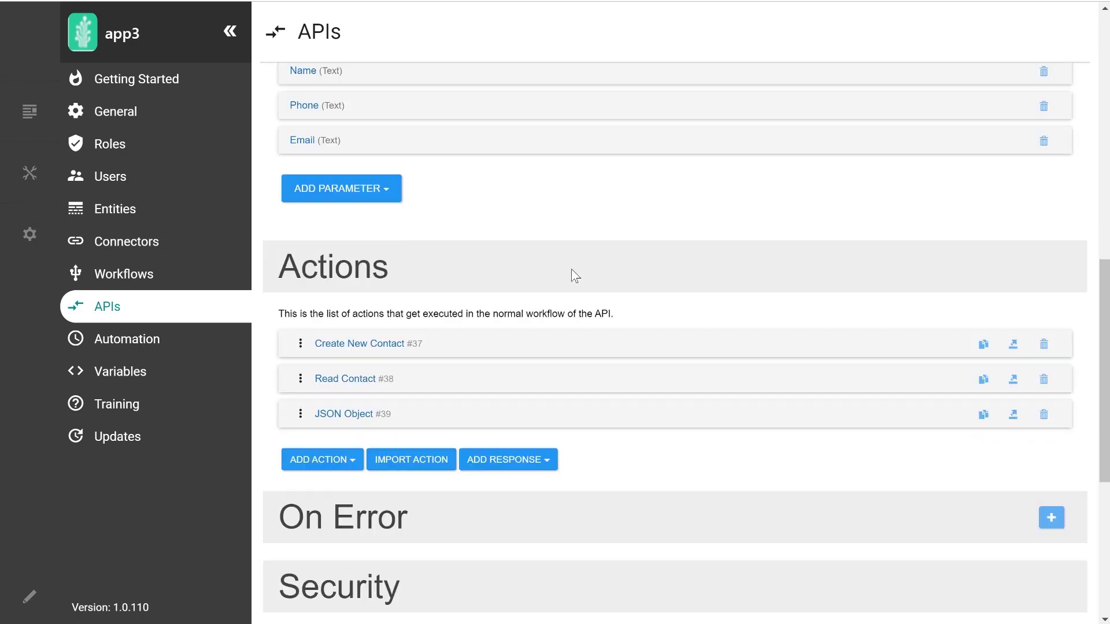
pyautogui.click(377, 344)
pyautogui.scroll(-4, 384, 347)
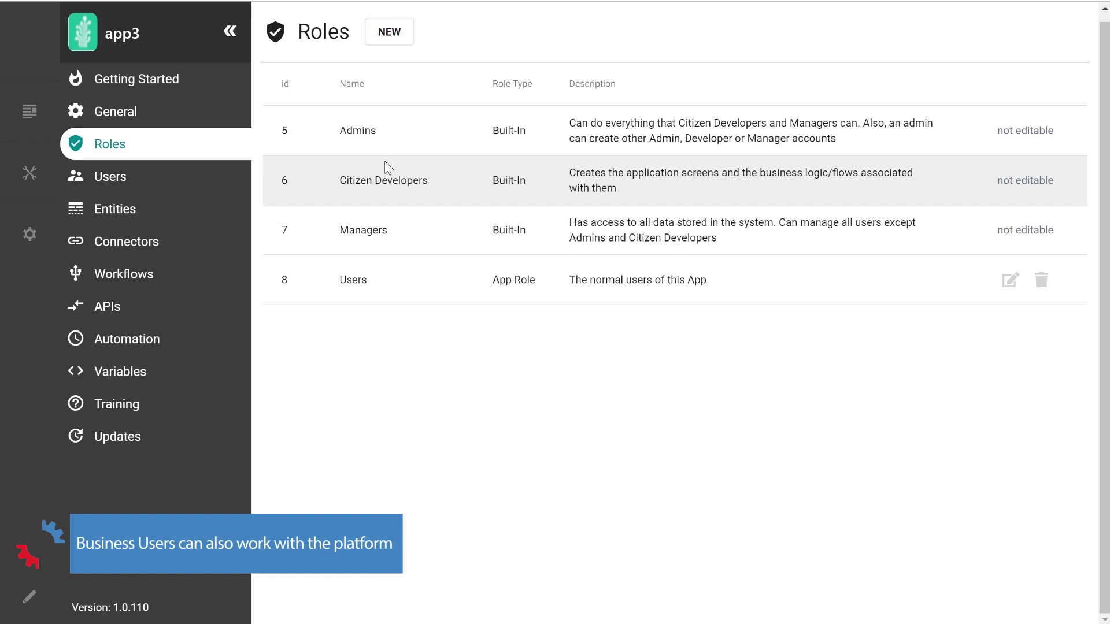
# Return to app3's live Customers page showing Acme, Inc with 0 Orders
pyautogui.click(123, 39)
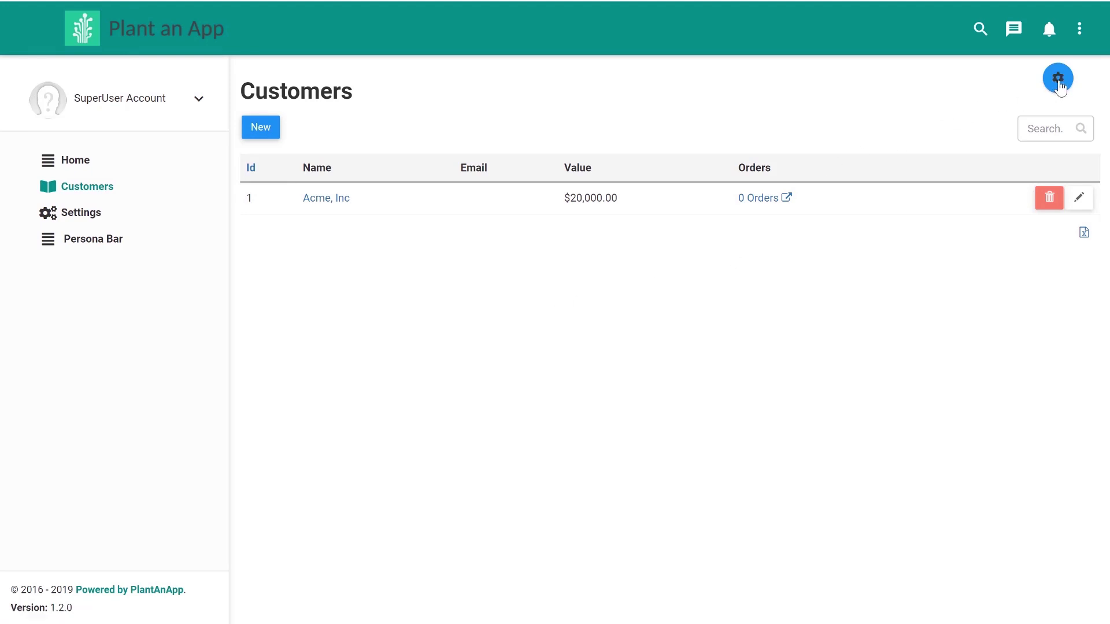
# Choose Customize Form from the page's gear menu to customize the customer entry form
pyautogui.click(1059, 81)
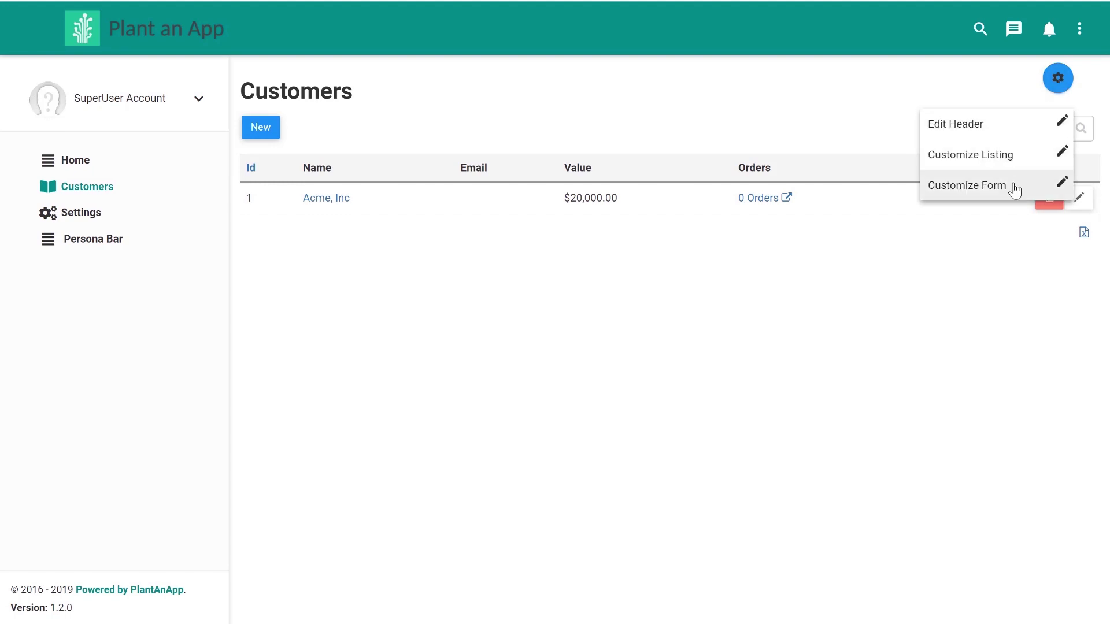
pyautogui.click(1014, 187)
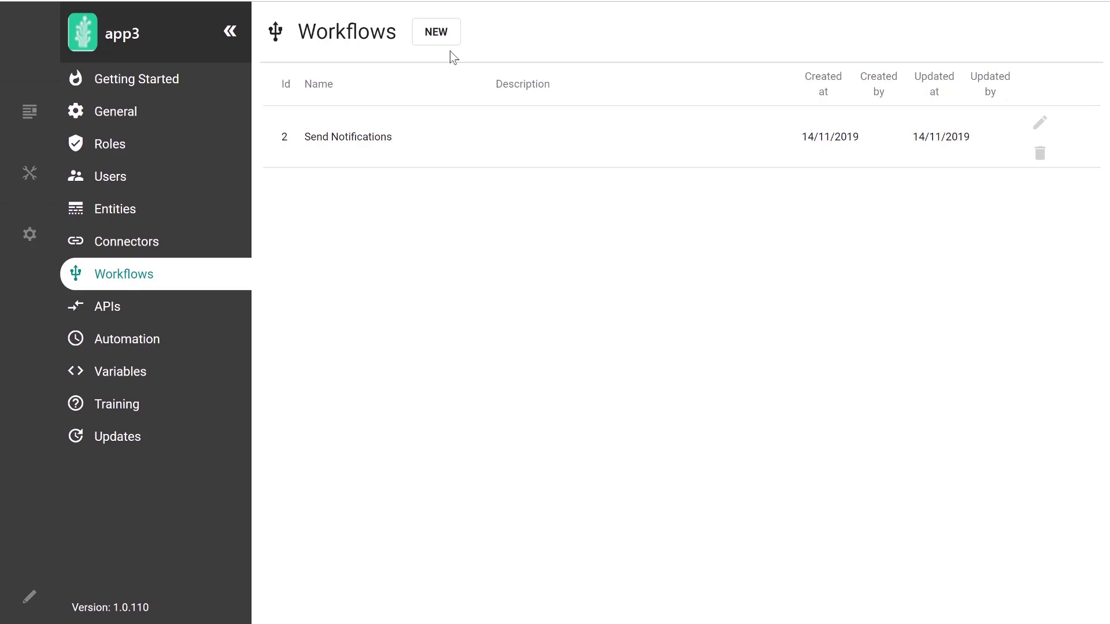
# Open the Send Notifications workflow and review the first Send email task's settings
pyautogui.click(1039, 122)
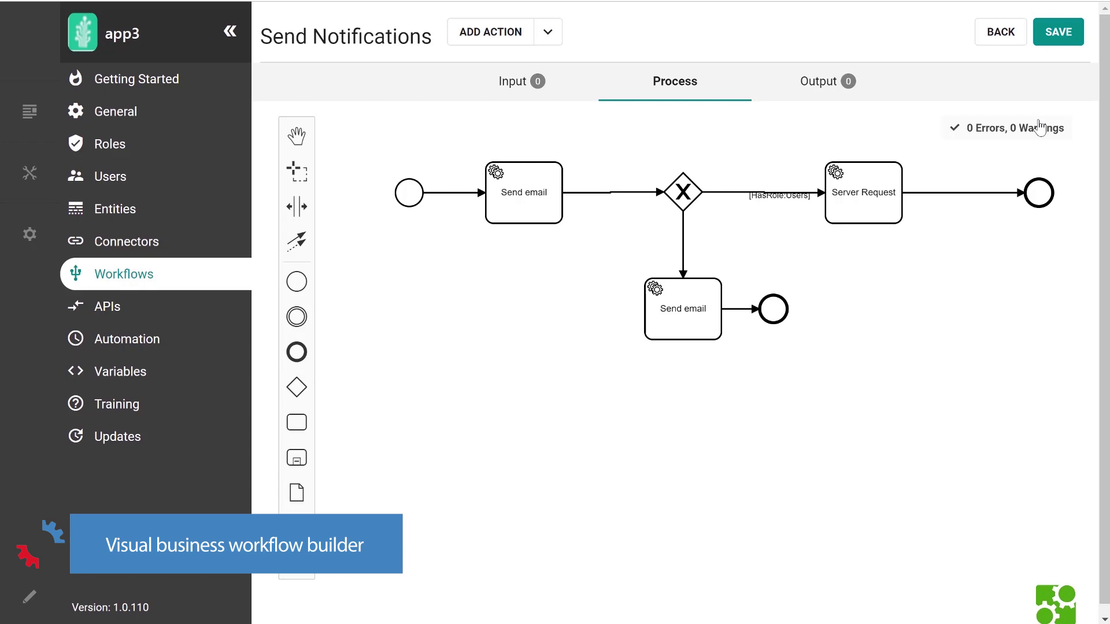
pyautogui.click(514, 200)
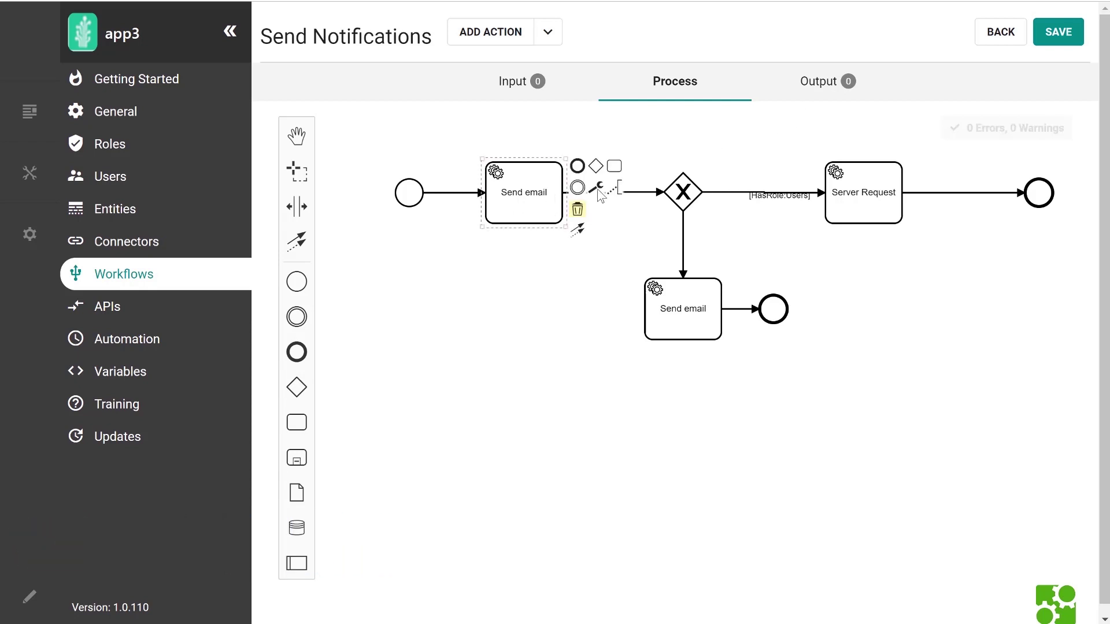
pyautogui.click(598, 189)
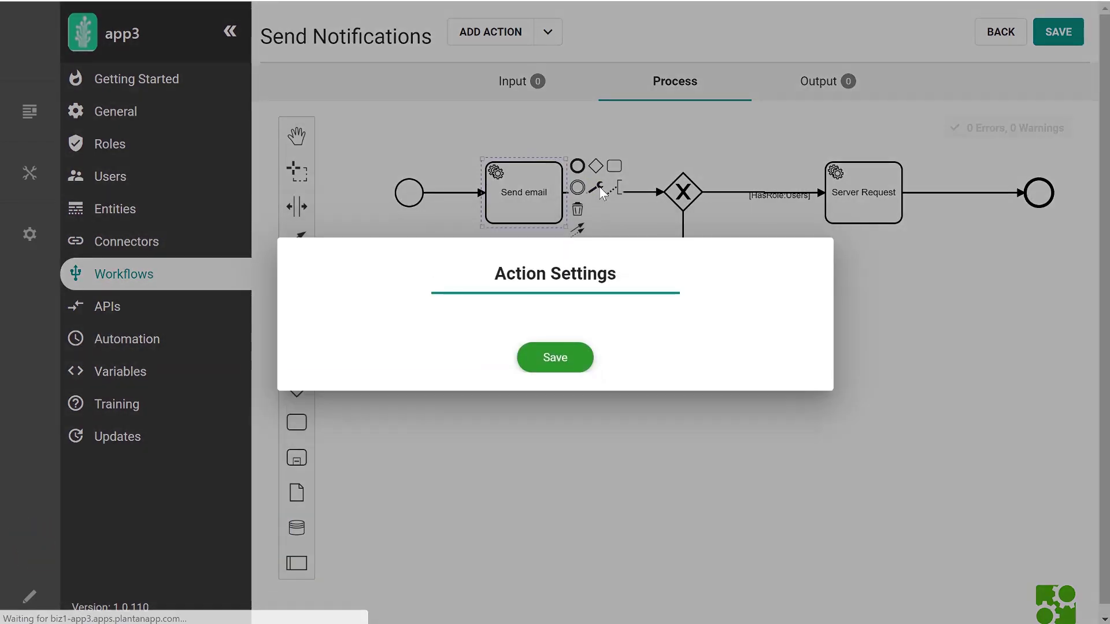
pyautogui.scroll(-5, 599, 191)
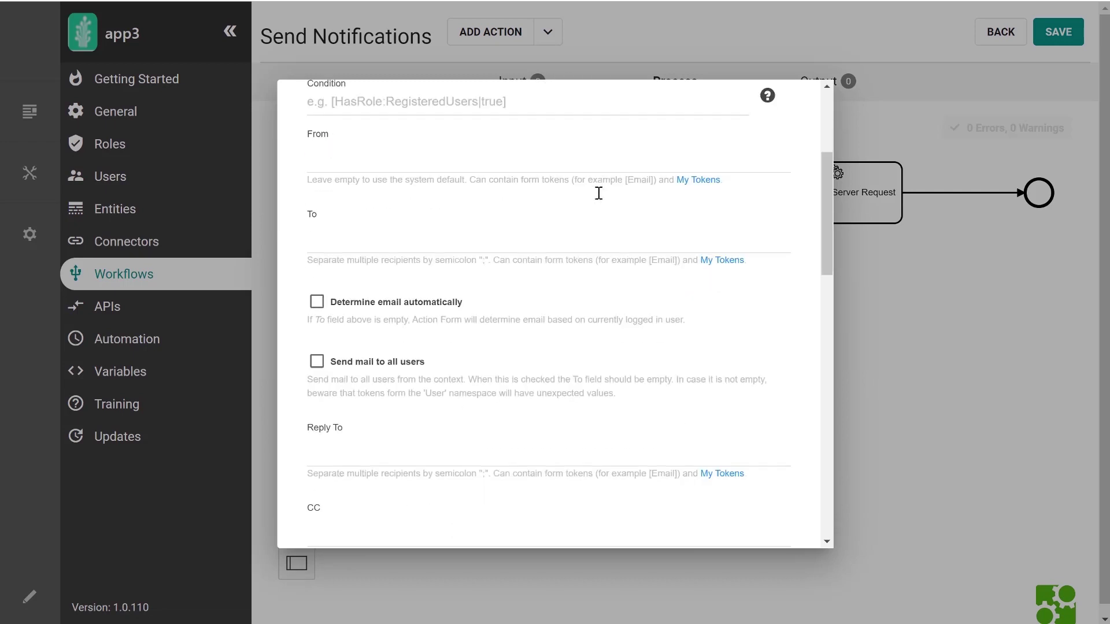
pyautogui.scroll(-10, 599, 193)
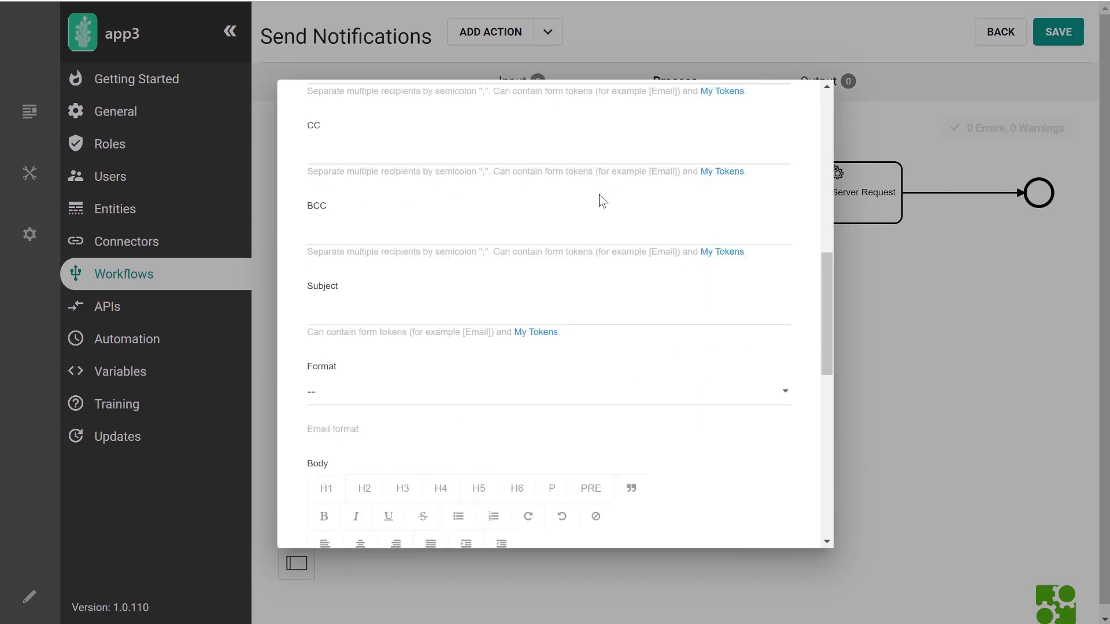
pyautogui.scroll(-10, 607, 202)
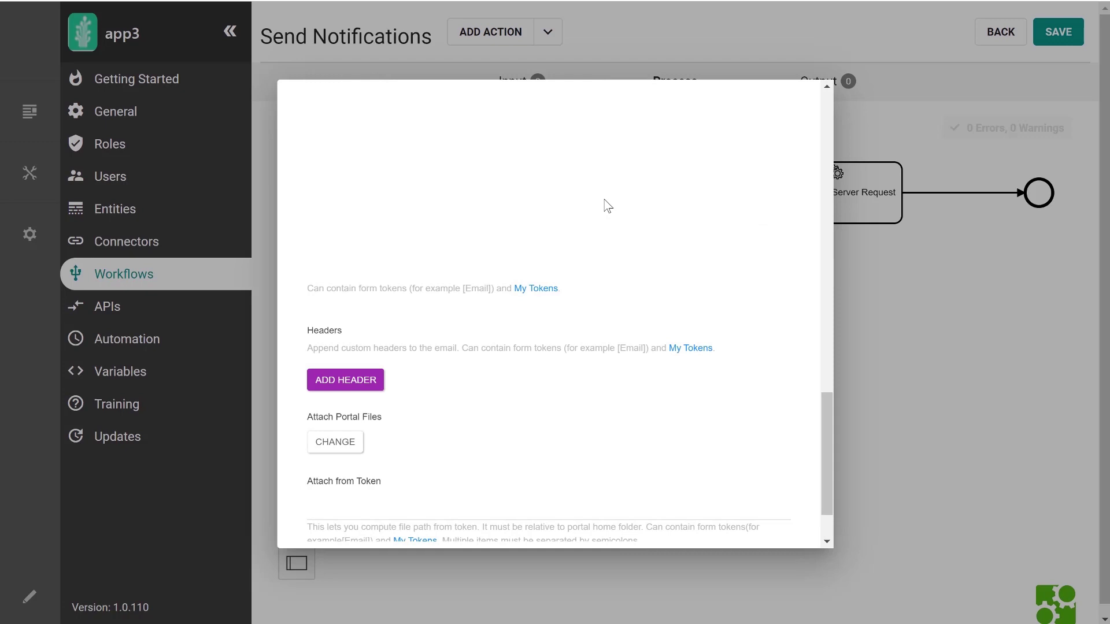
pyautogui.click(942, 370)
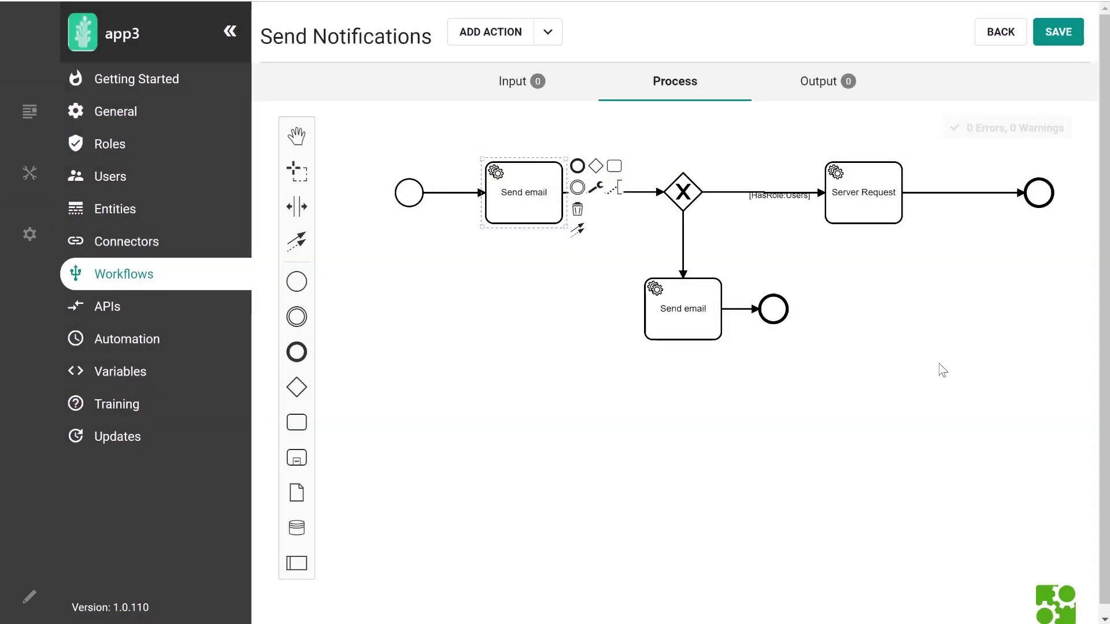
# Inspect the gateway after the first email and its [HasRole:Users] flow label
pyautogui.click(697, 198)
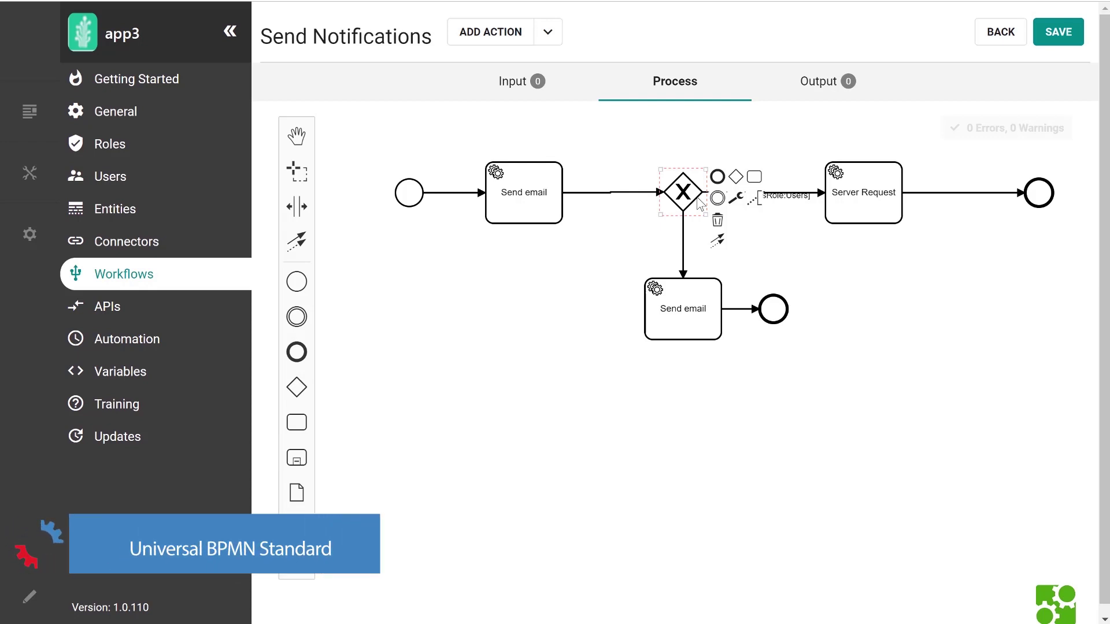
pyautogui.click(707, 146)
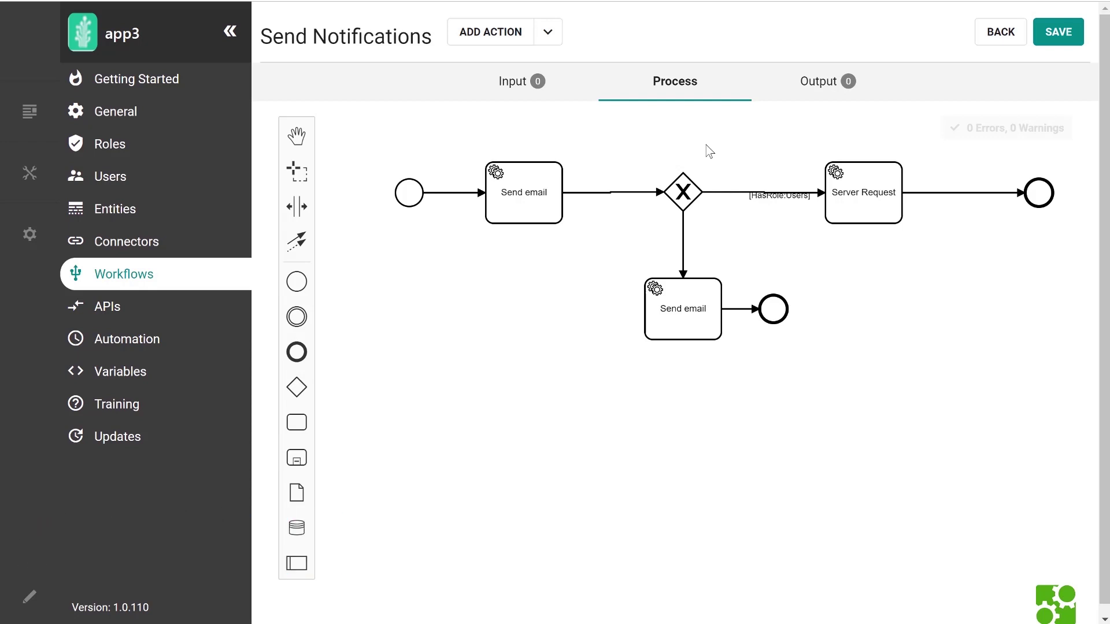
pyautogui.click(788, 198)
pyautogui.click(790, 225)
# Add a Server Request action from the Data category and save its settings
pyautogui.click(507, 35)
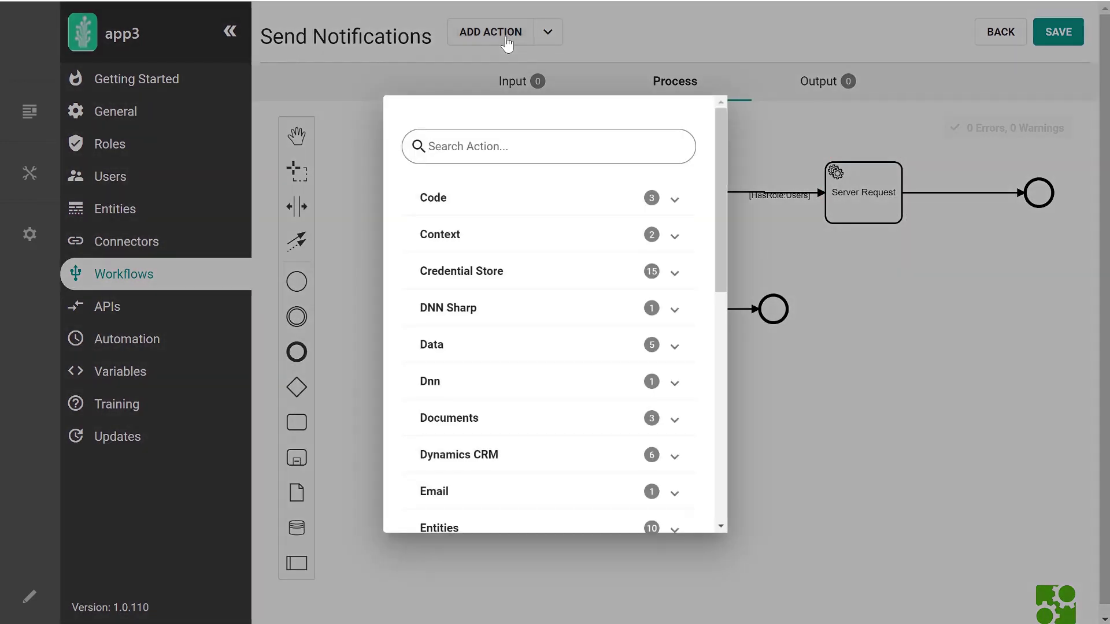
pyautogui.click(577, 346)
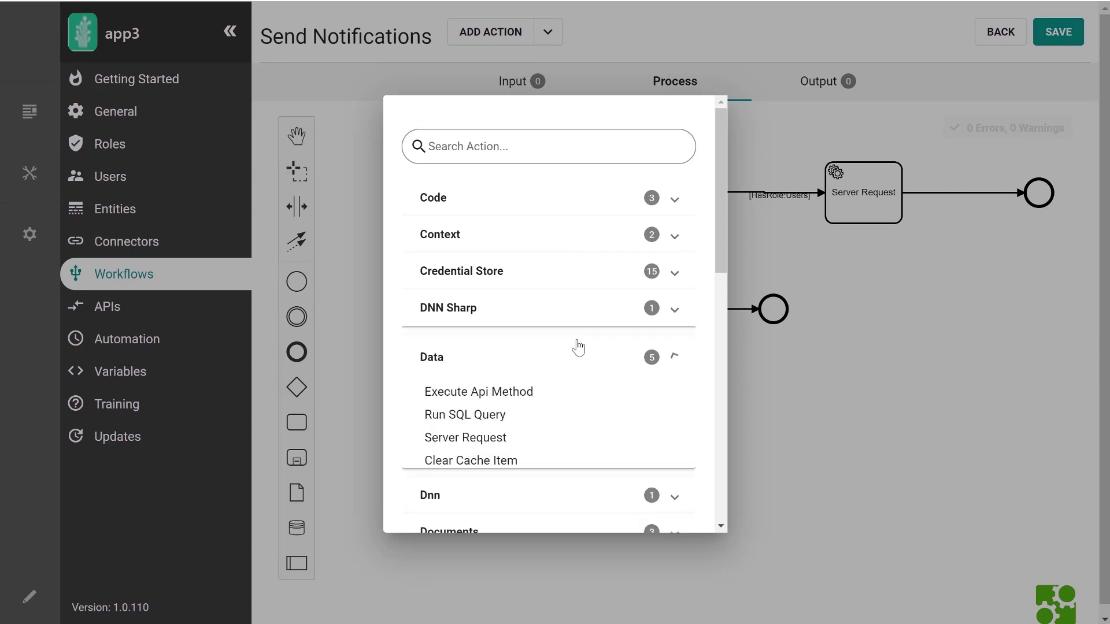
pyautogui.click(570, 451)
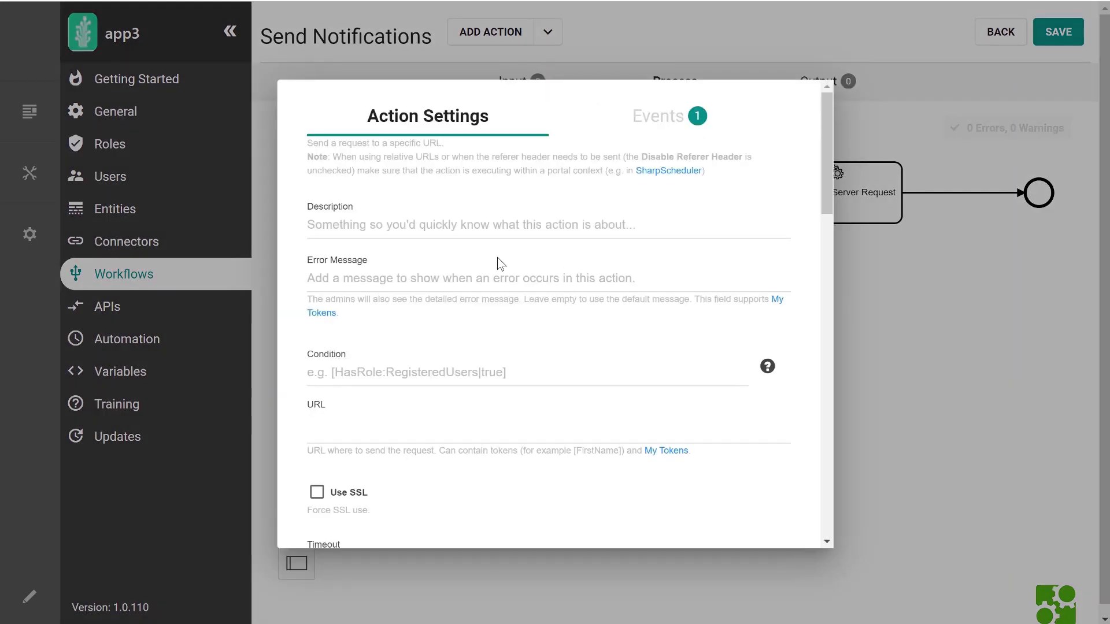
pyautogui.scroll(-1, 497, 257)
pyautogui.scroll(-8, 494, 258)
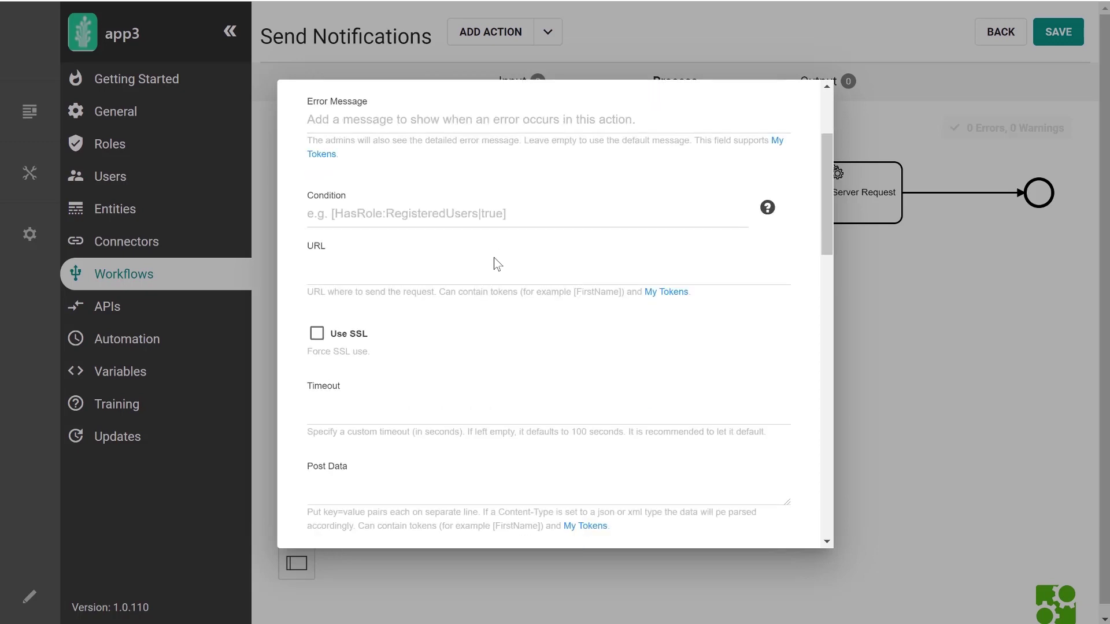
pyautogui.scroll(-3, 504, 263)
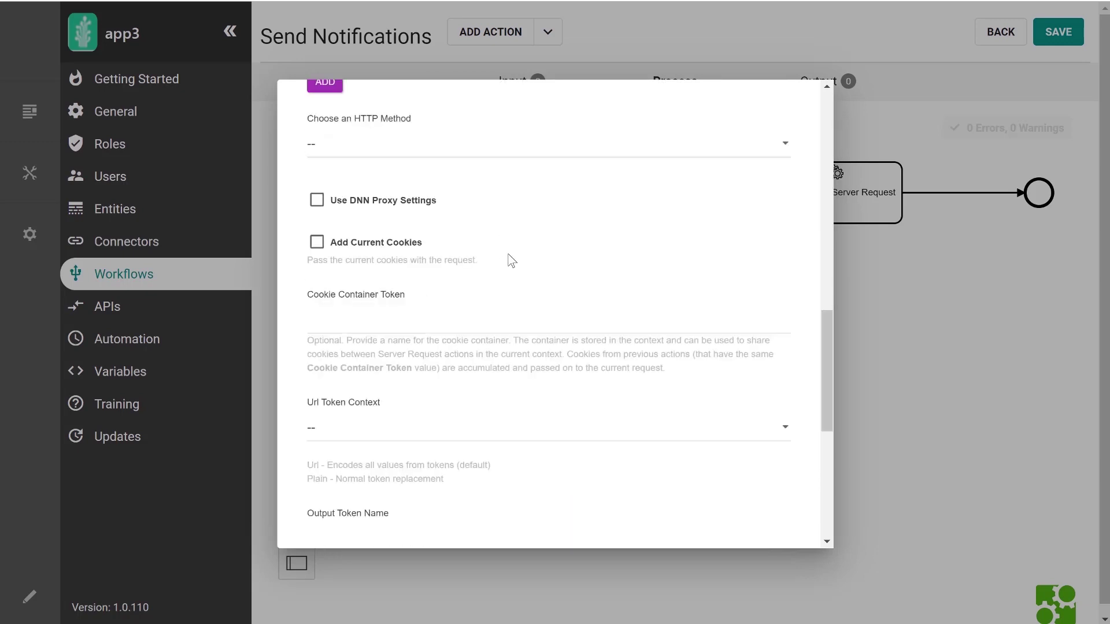
pyautogui.scroll(-4, 507, 260)
pyautogui.scroll(-2, 510, 254)
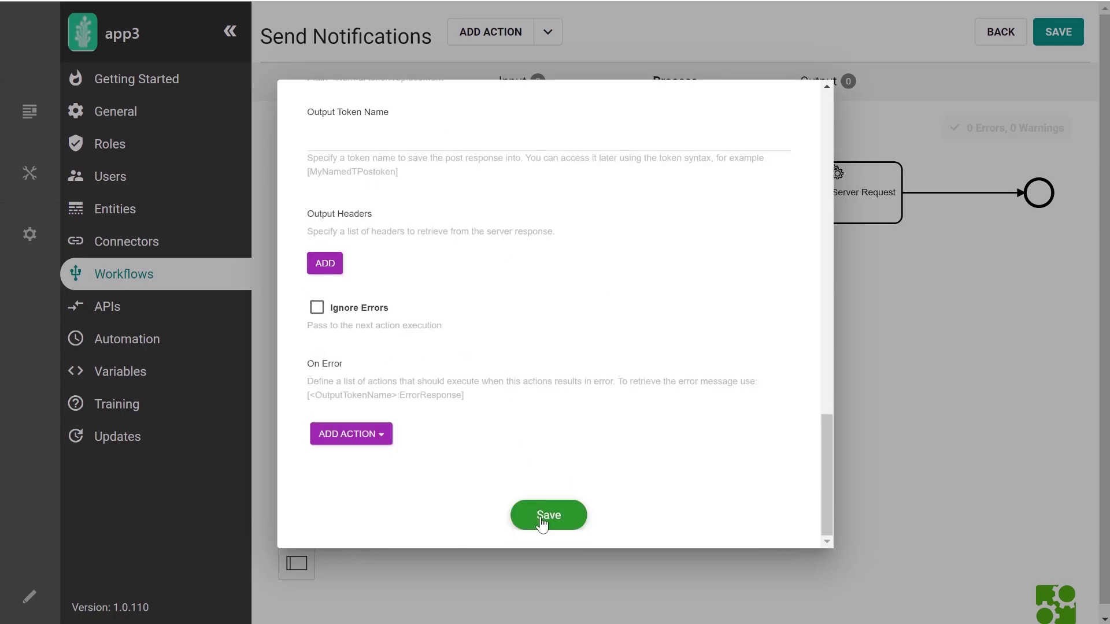
pyautogui.click(543, 519)
# Rearrange the tasks so Server Request sits between the first Send email and the gateway
pyautogui.moveTo(620, 320); pyautogui.dragTo(610, 201)
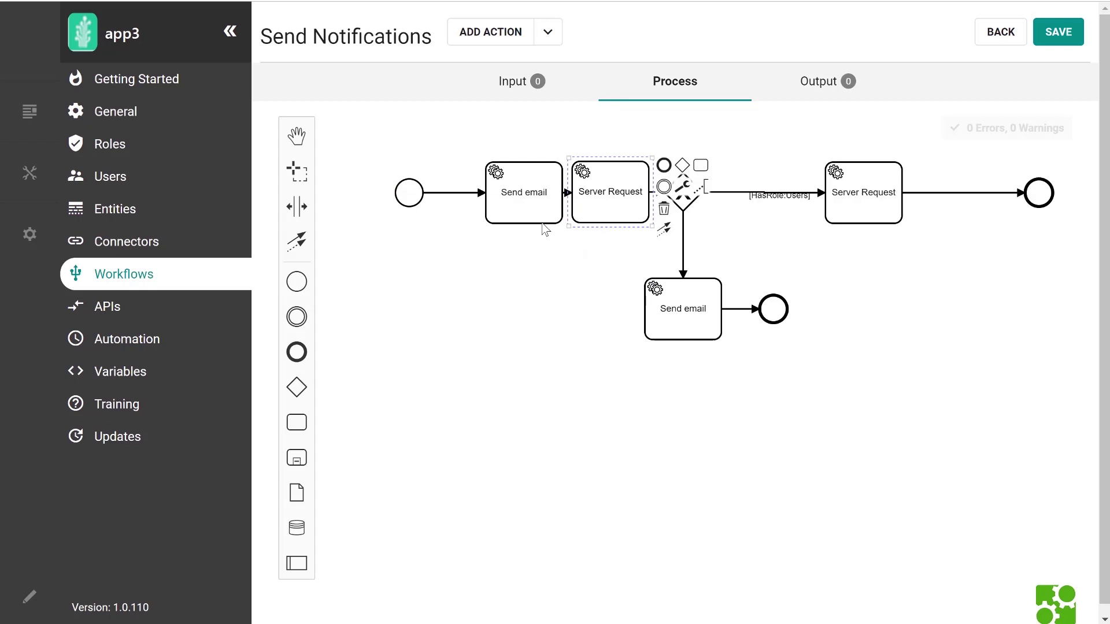
pyautogui.click(543, 230)
pyautogui.moveTo(521, 208); pyautogui.dragTo(438, 309)
pyautogui.click(511, 398)
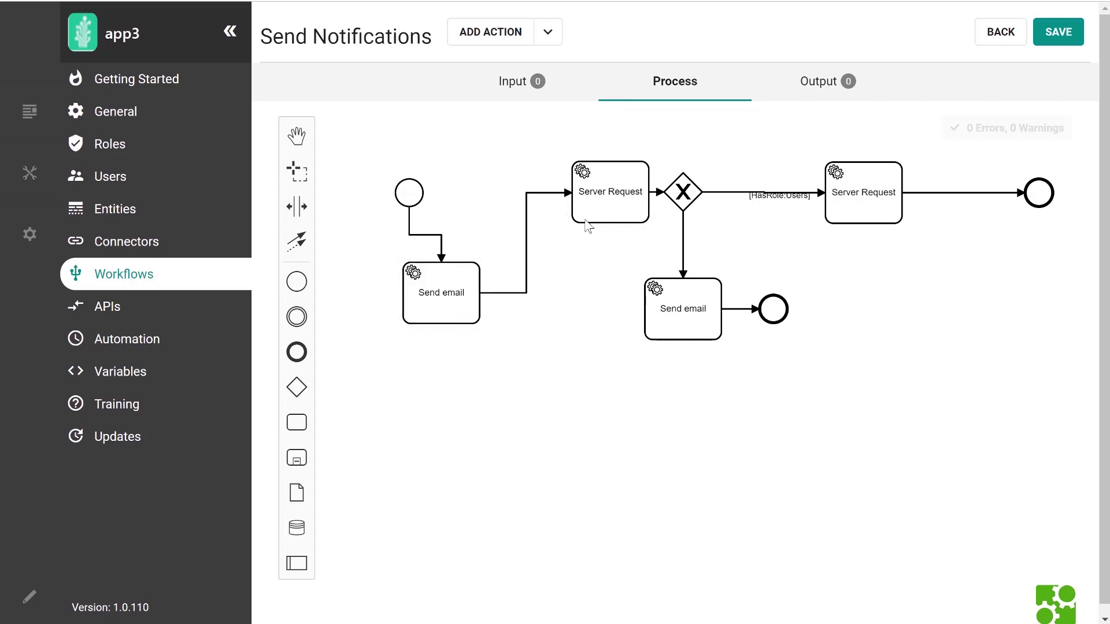
pyautogui.moveTo(592, 207); pyautogui.dragTo(551, 208)
pyautogui.click(568, 393)
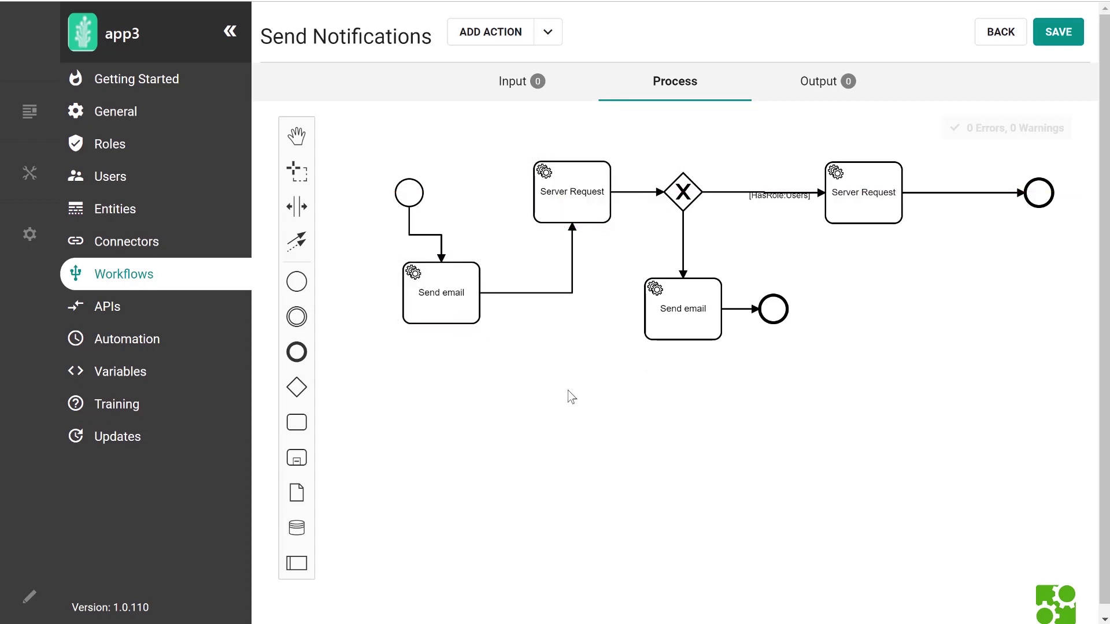
# Add a new input property named Cc with type Email, then save the Send Notifications workflow
pyautogui.click(527, 92)
pyautogui.click(379, 190)
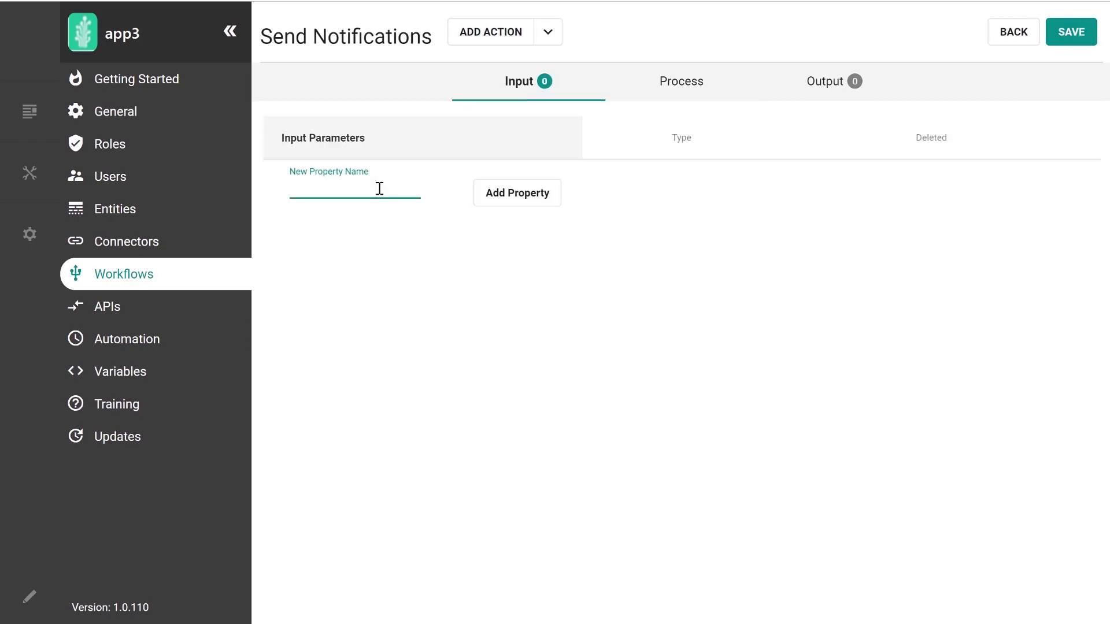
pyautogui.write('Cc')
pyautogui.click(514, 200)
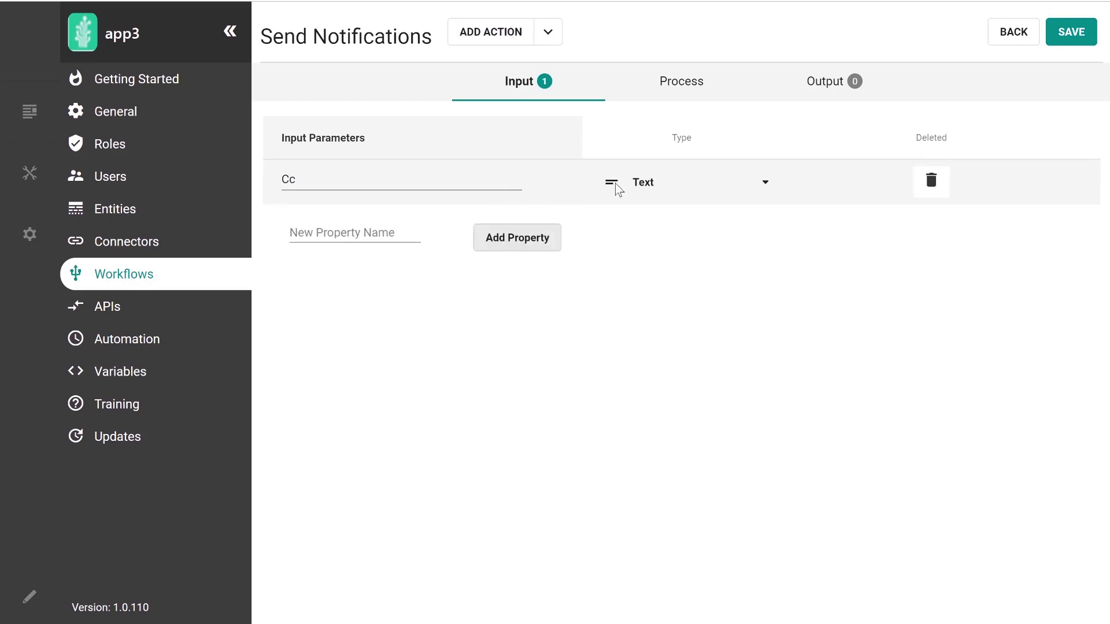
pyautogui.click(648, 187)
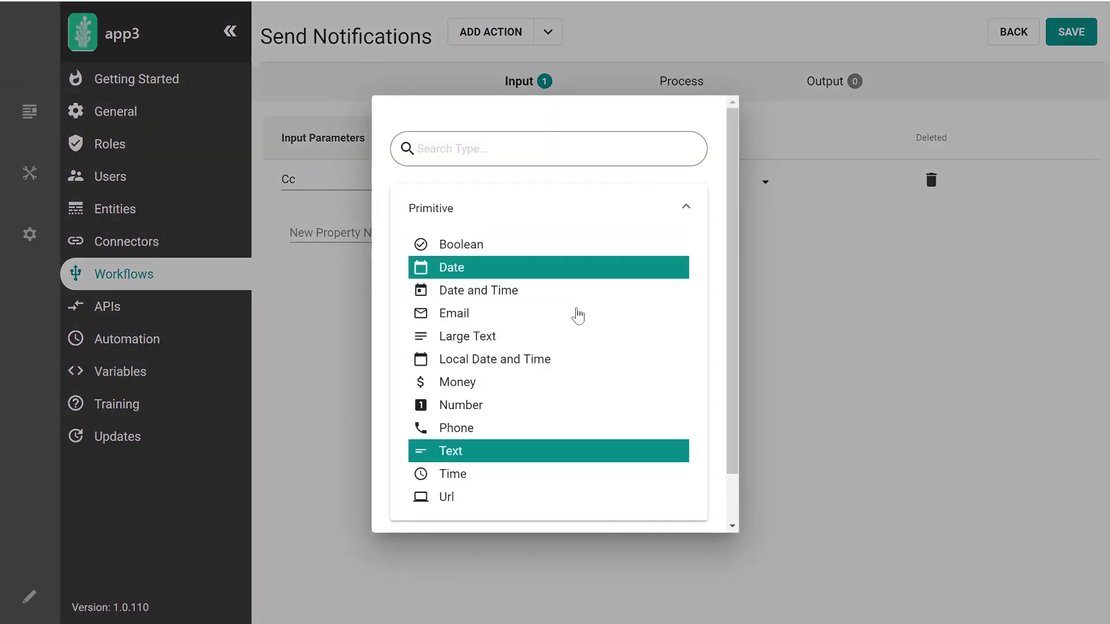
pyautogui.click(578, 315)
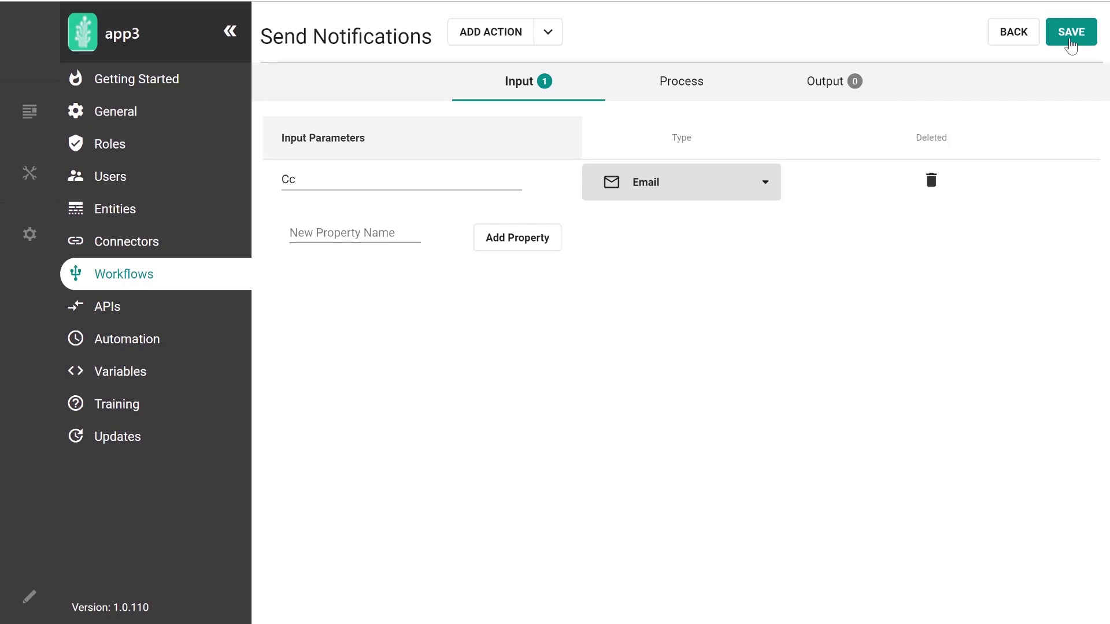
pyautogui.click(1069, 43)
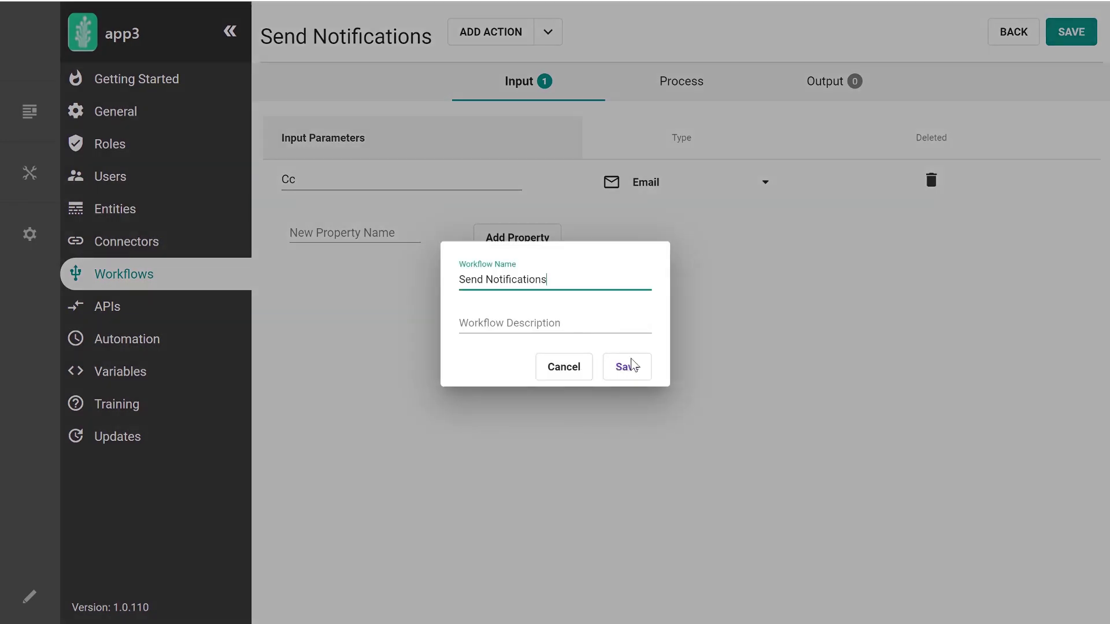
pyautogui.click(631, 366)
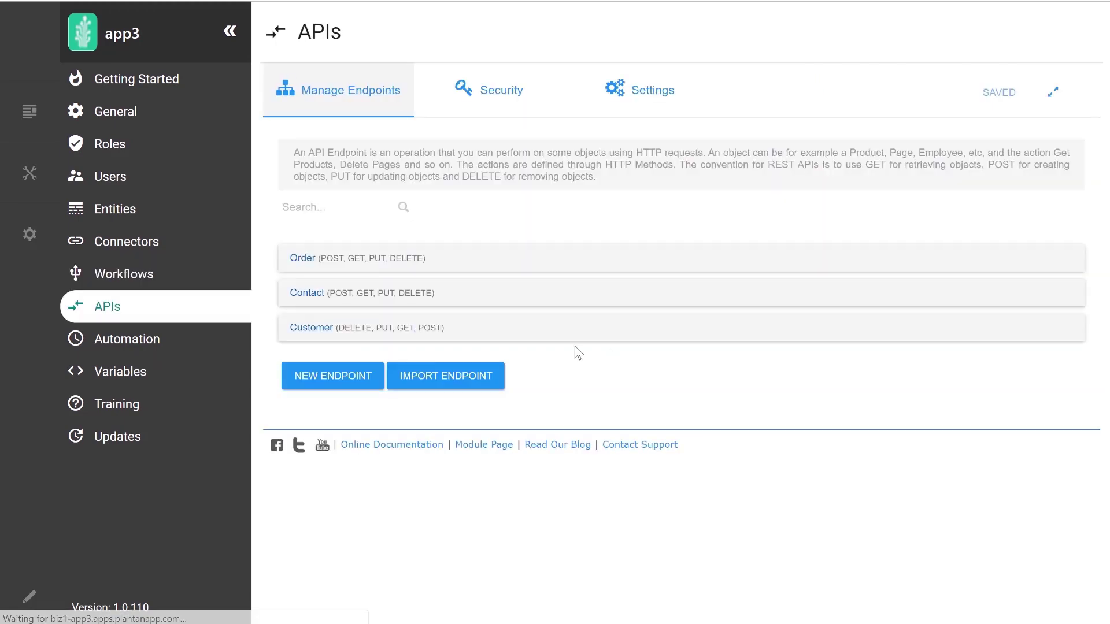
# Edit the Customer POST endpoint and add an Execute Workflow action, found by searching 'execu'
pyautogui.click(436, 329)
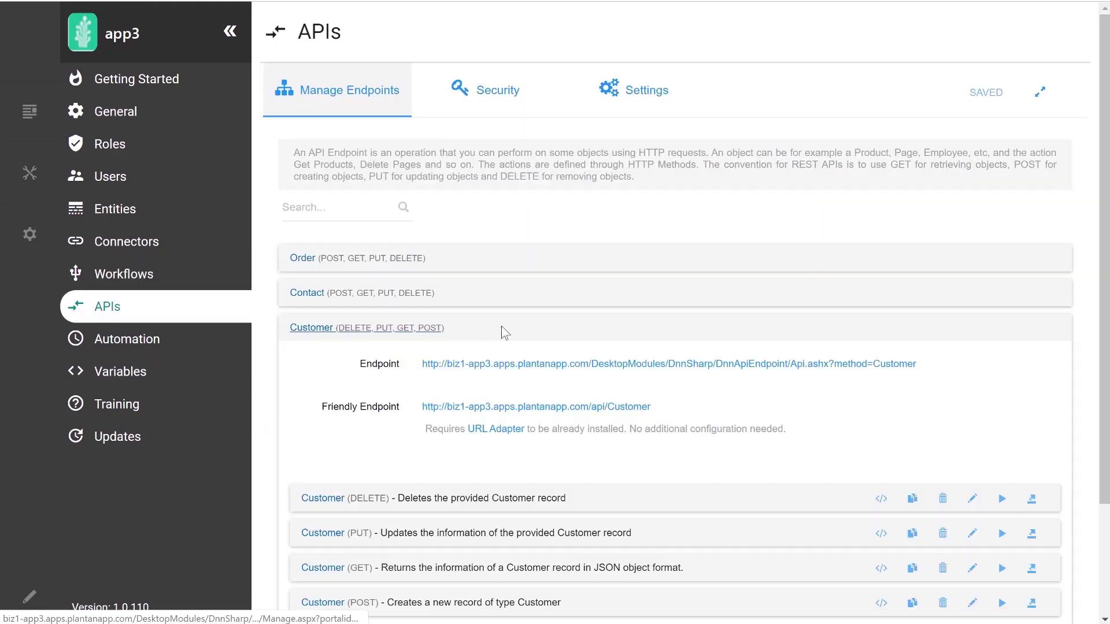
pyautogui.scroll(-2, 595, 359)
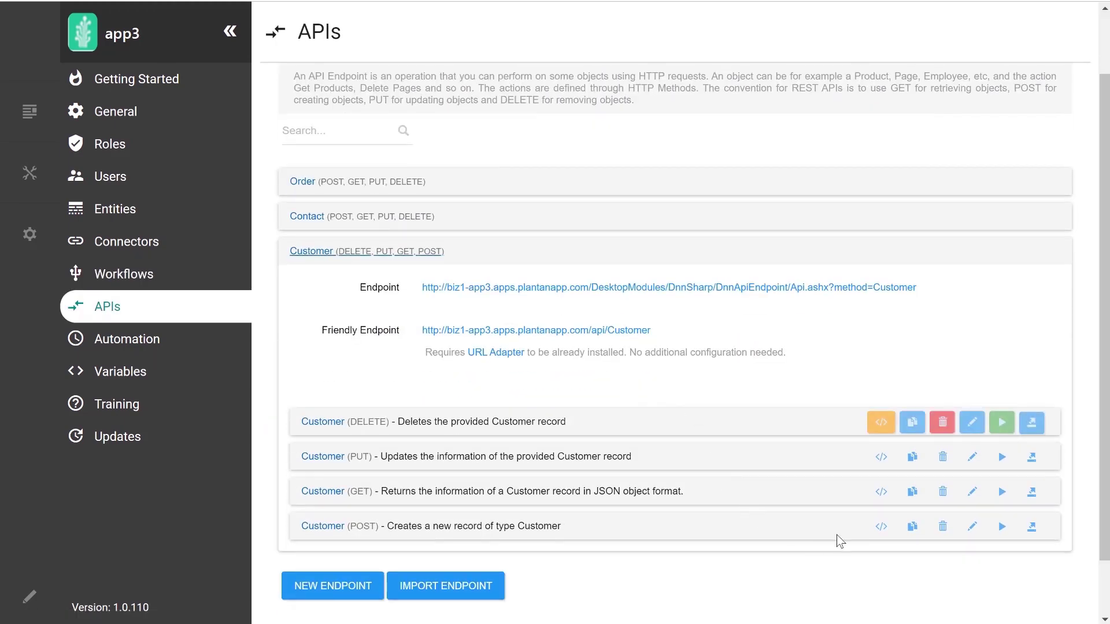
pyautogui.click(972, 527)
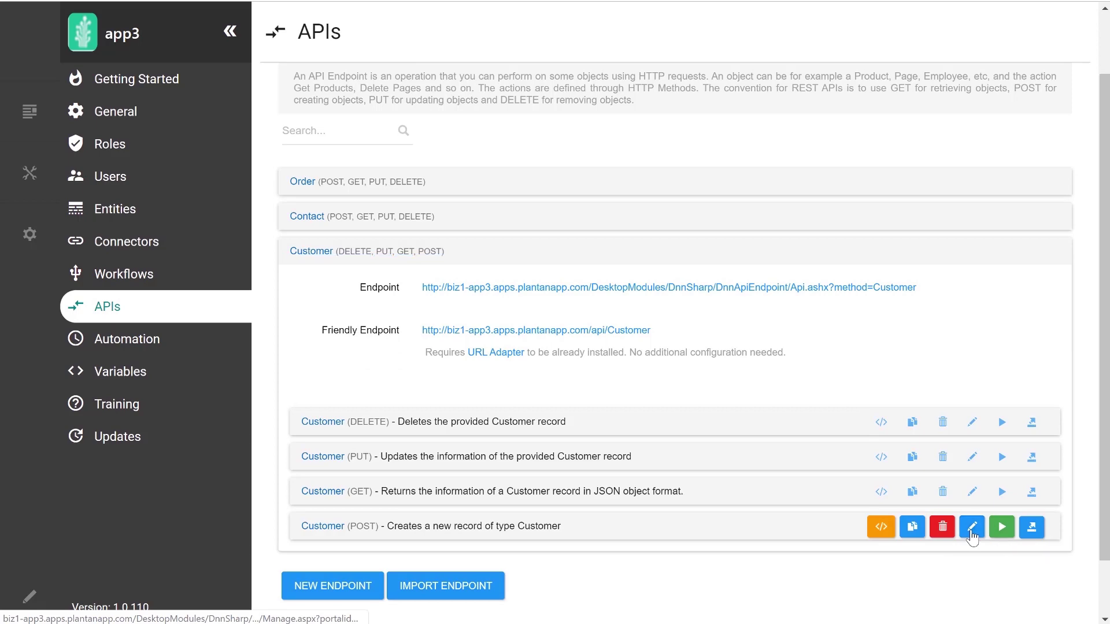
pyautogui.scroll(-12, 703, 363)
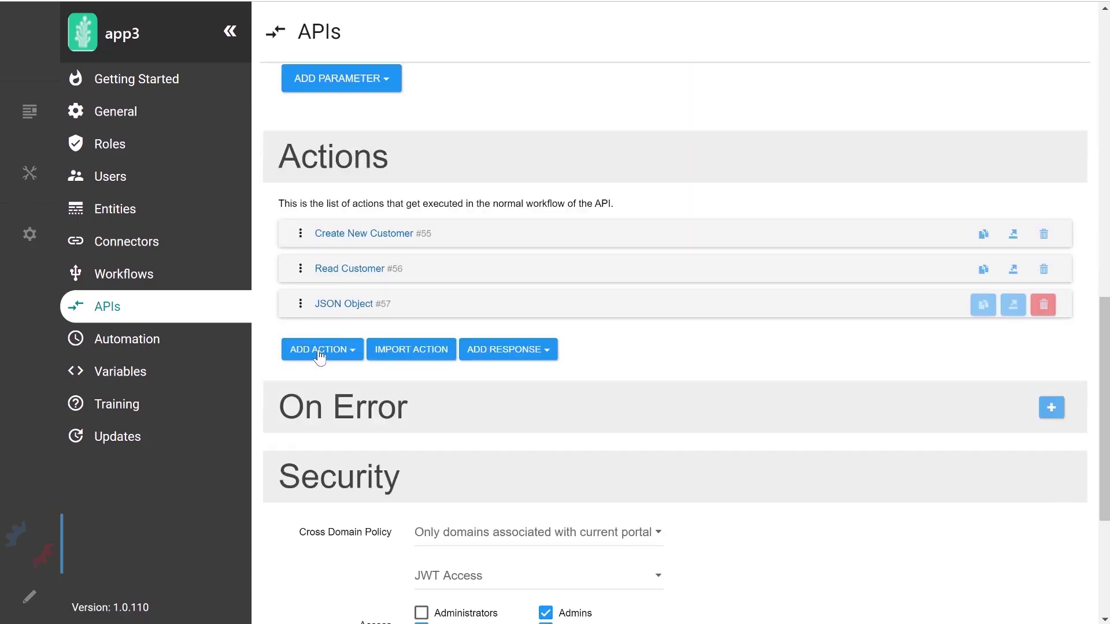
pyautogui.click(327, 350)
pyautogui.write('execu')
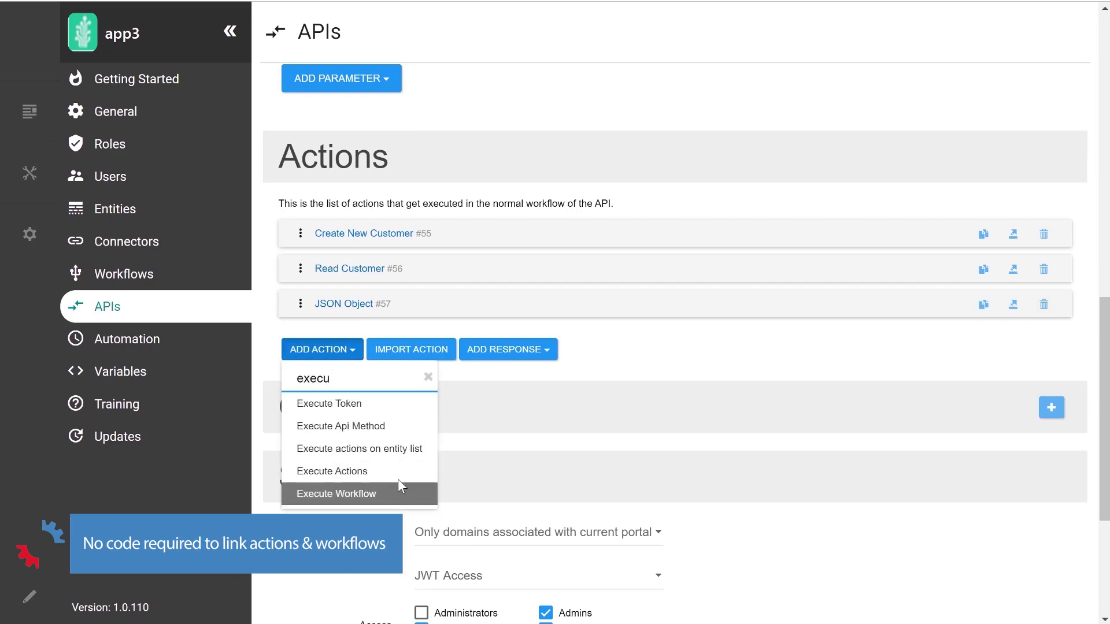
pyautogui.click(359, 494)
pyautogui.scroll(-2, 500, 433)
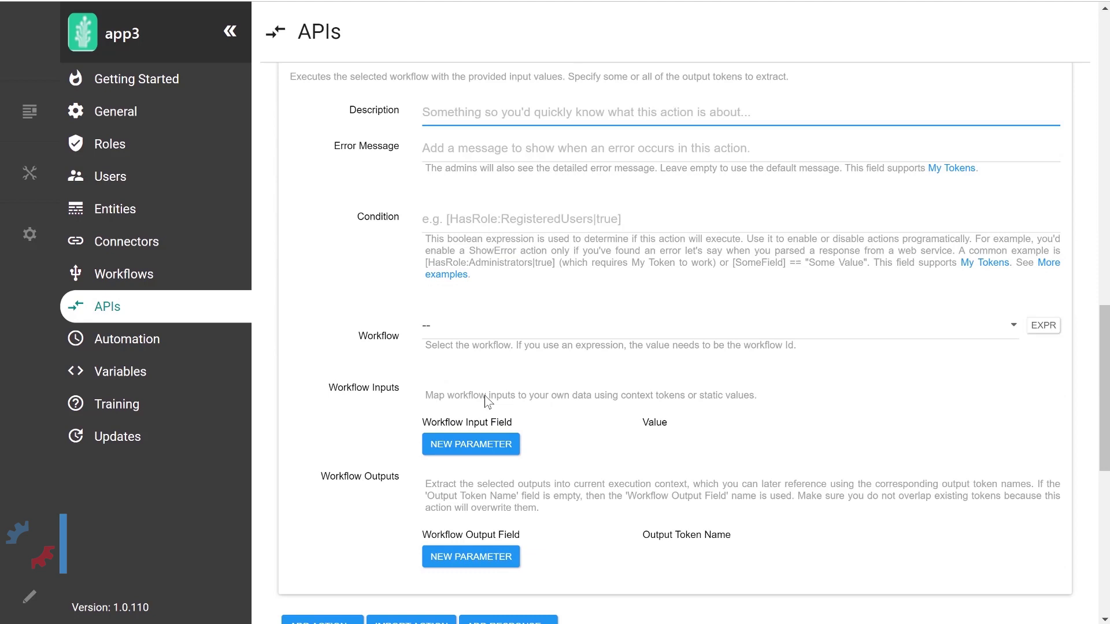
pyautogui.click(472, 325)
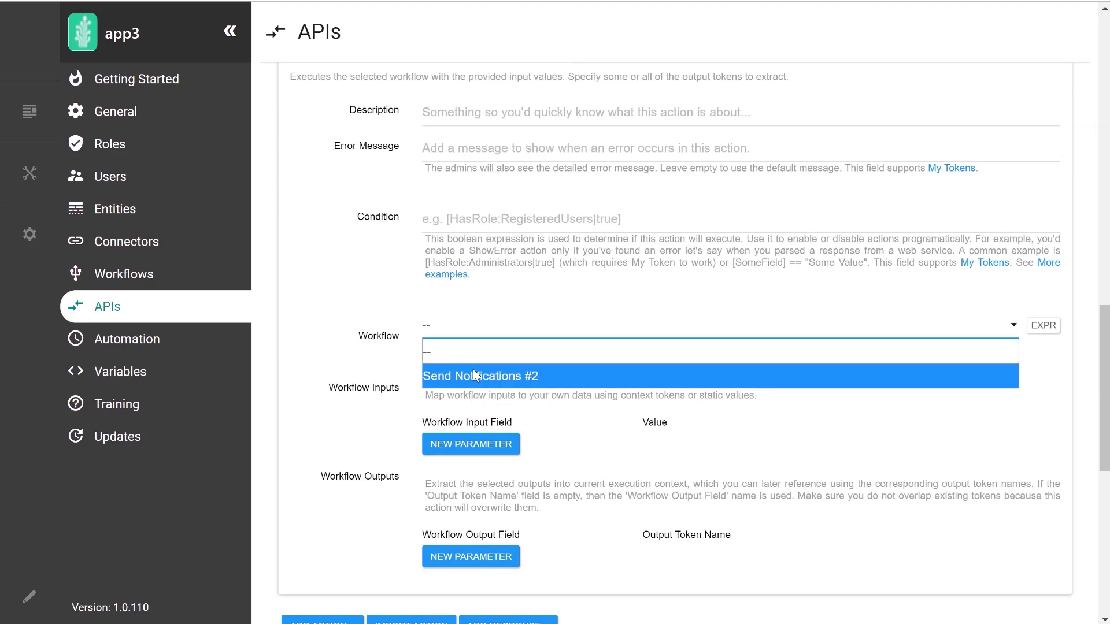
# Select Send Notifications #2 in the Execute Workflow action's Workflow dropdown
pyautogui.click(474, 373)
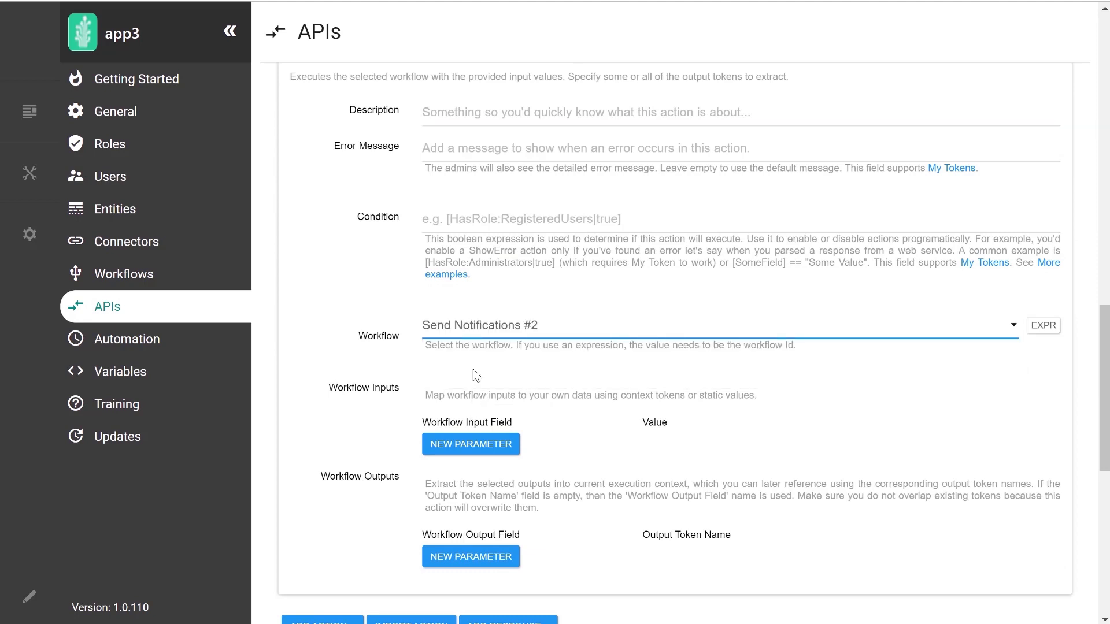